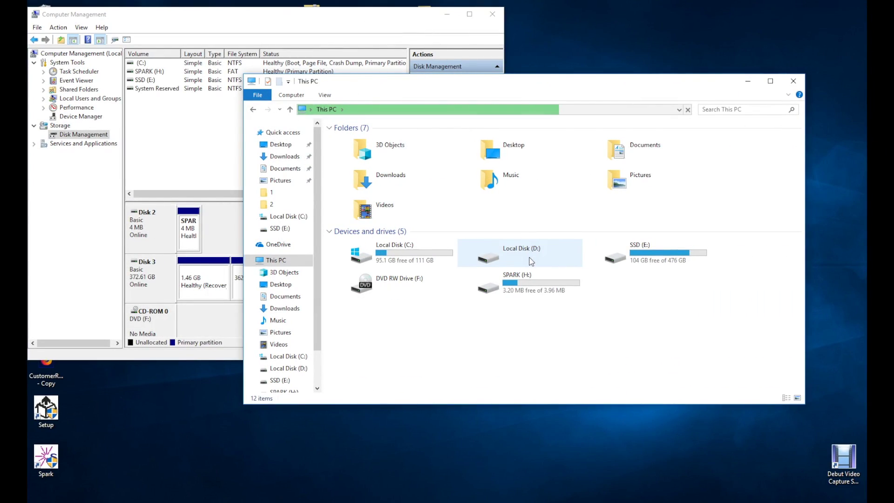
Step: Attempt to browse Local Disk (D:) and confirm the 'D:\ is not accessible' error
{"action": "double_click", "coordinate": [529, 262]}
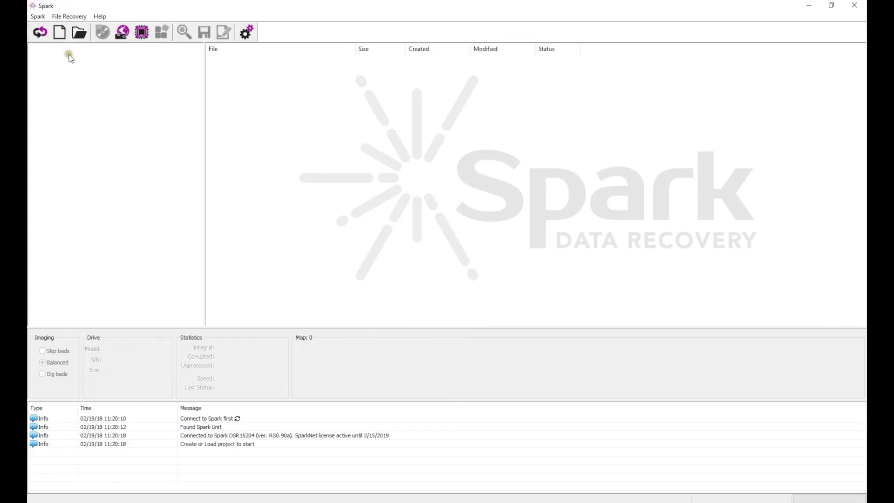
Step: Create a new Spark project for the drive, run diagnostics, and scan Partition 01's filesystem
{"action": "left_click", "coordinate": [60, 32]}
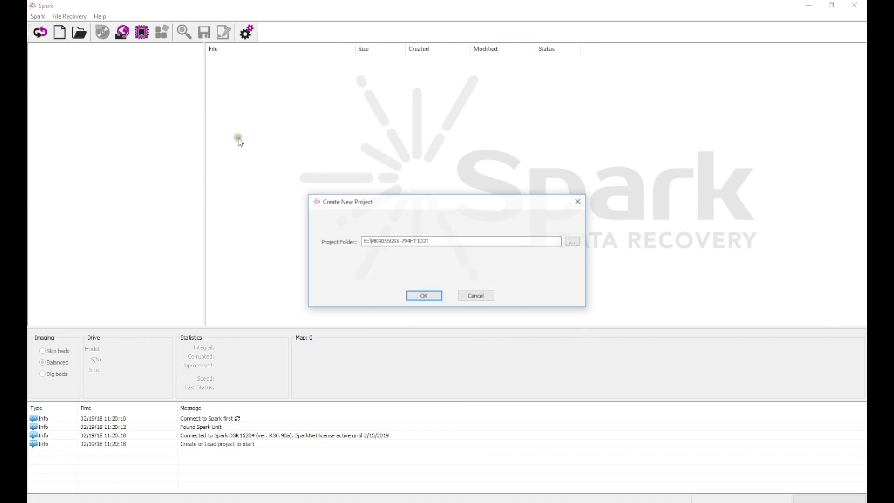
{"action": "left_click", "coordinate": [417, 297]}
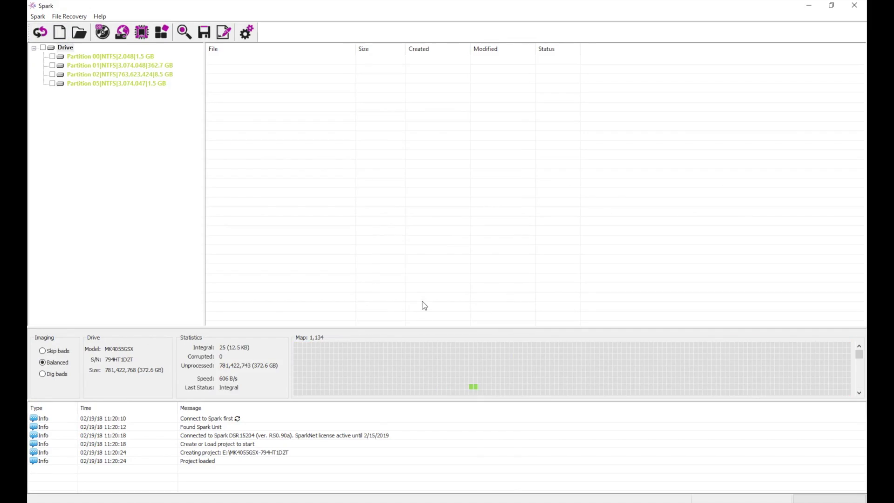
{"action": "left_click", "coordinate": [121, 39]}
{"action": "left_click", "coordinate": [418, 327]}
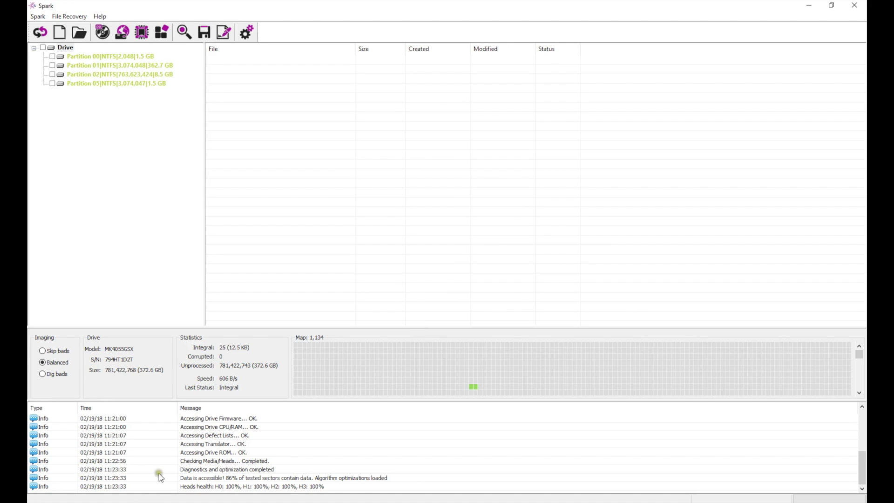
{"action": "double_click", "coordinate": [148, 68]}
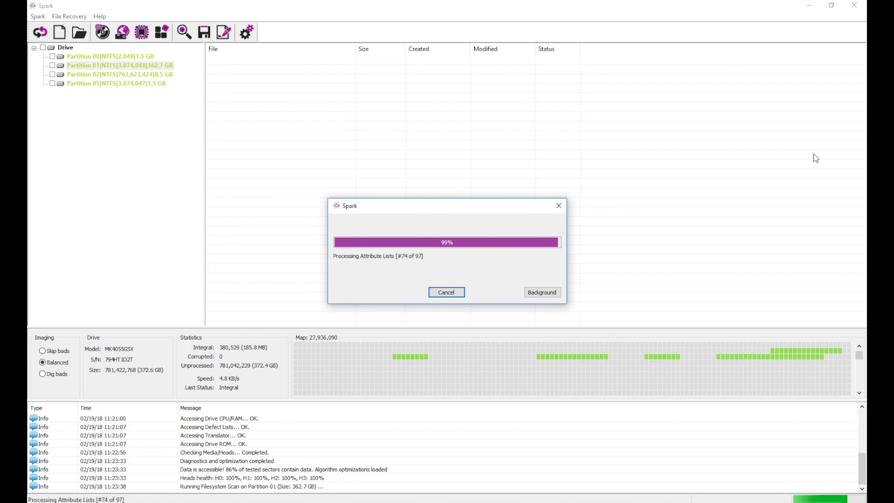
Step: Leave Users unmarked and search Partition 01 for *.bmp files, matching 303
{"action": "left_click", "coordinate": [71, 174]}
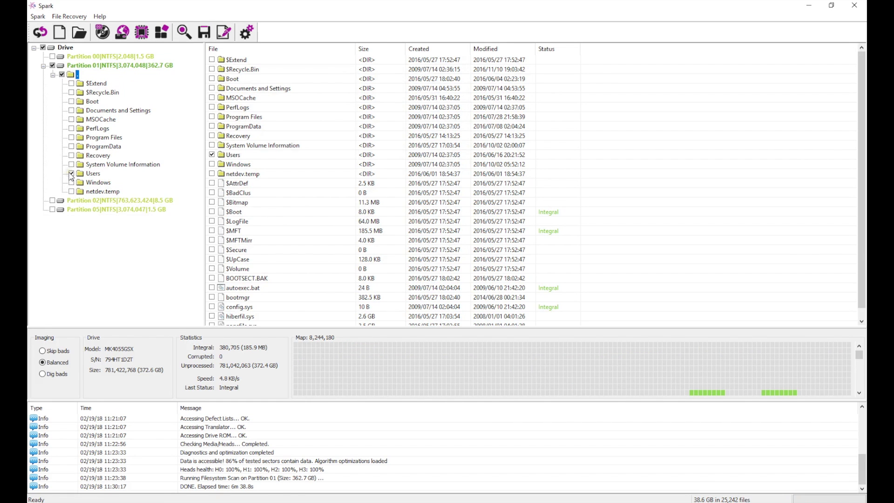
{"action": "left_click", "coordinate": [71, 174]}
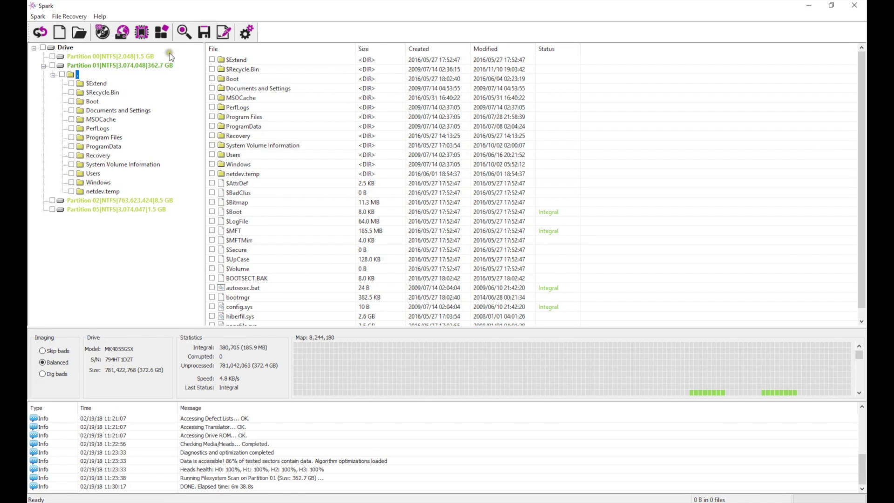
{"action": "left_click", "coordinate": [184, 32]}
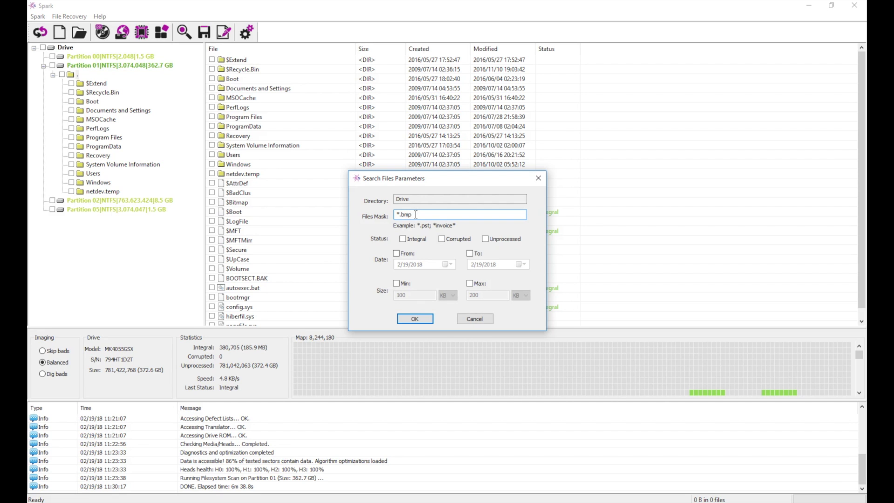
{"action": "left_click", "coordinate": [415, 319]}
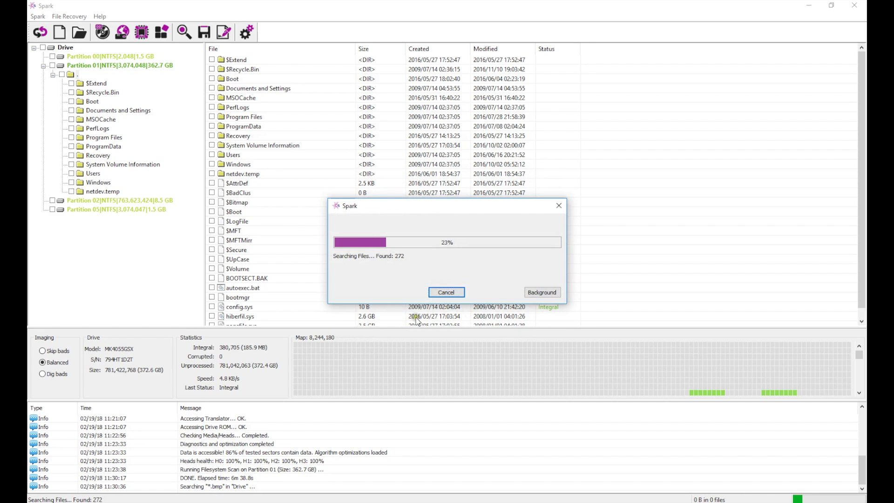
Step: Recover the 303 matched BMP files to E:
{"action": "left_click", "coordinate": [204, 33]}
{"action": "left_click", "coordinate": [414, 314]}
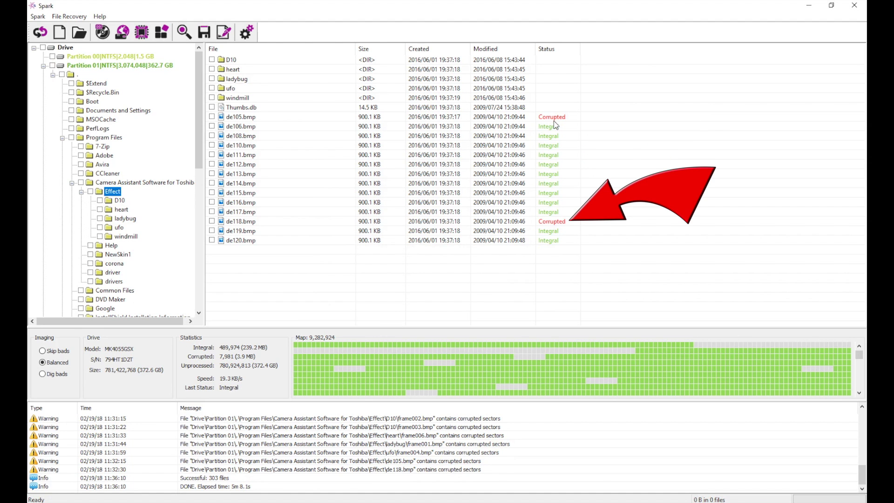
Step: Generate a customer report titled Case1 for the recovery
{"action": "left_click", "coordinate": [228, 38]}
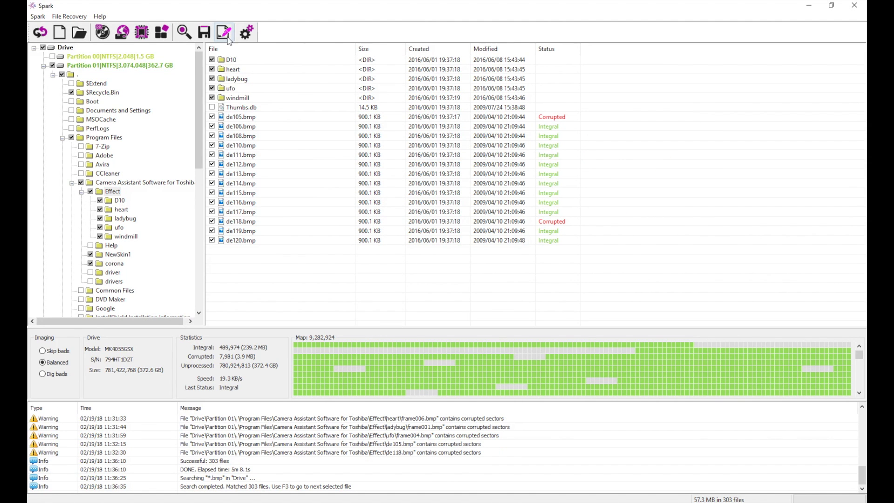
{"action": "left_click", "coordinate": [228, 38]}
{"action": "type", "text": "Case1"}
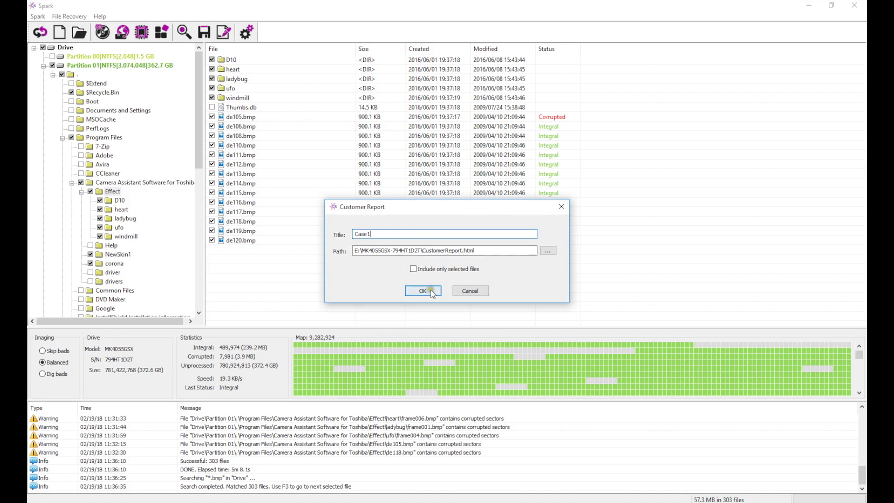
{"action": "left_click", "coordinate": [430, 290]}
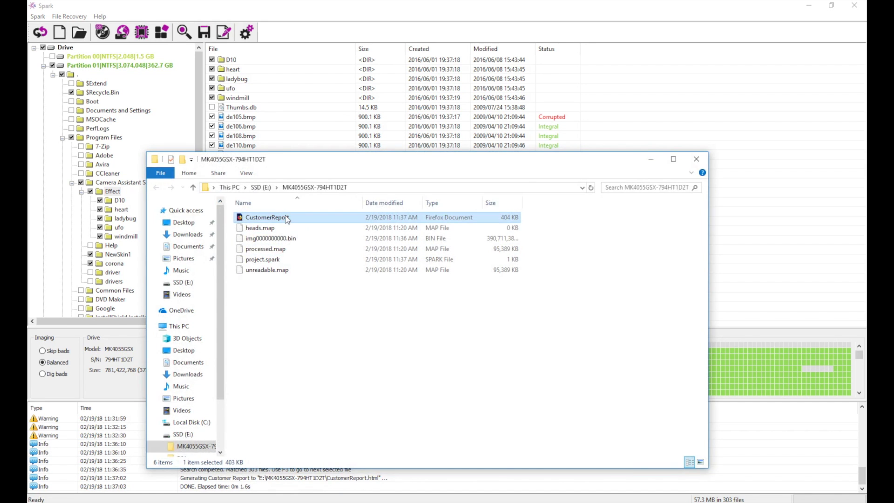
Step: Review CustomerReport.html in Firefox down to the Effect folder, then close it
{"action": "double_click", "coordinate": [285, 219]}
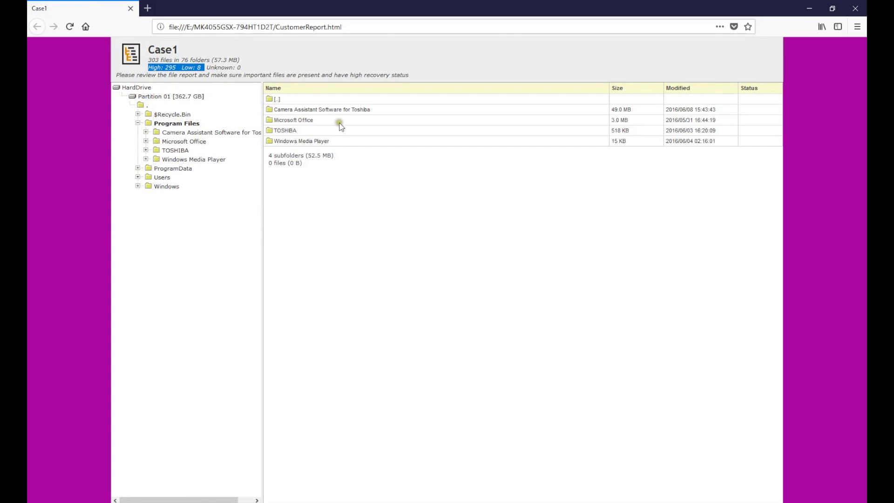
{"action": "double_click", "coordinate": [317, 110]}
{"action": "double_click", "coordinate": [280, 110]}
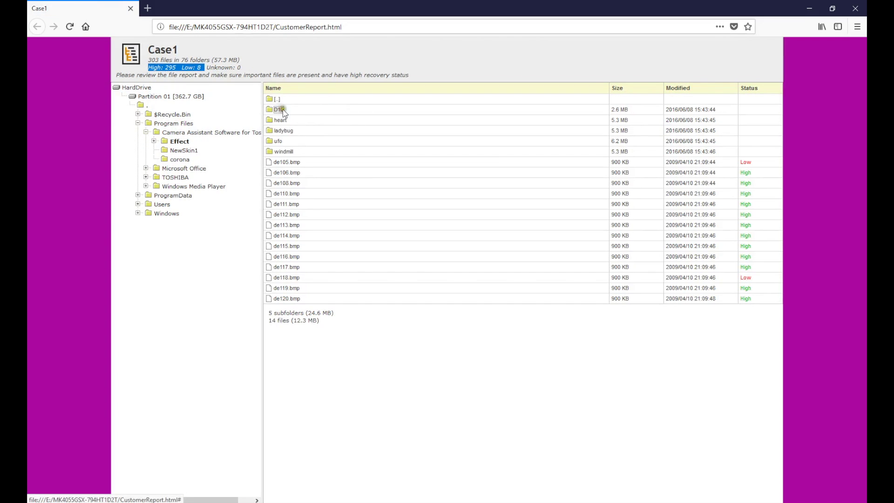
{"action": "left_click", "coordinate": [854, 9]}
{"action": "left_click", "coordinate": [696, 159]}
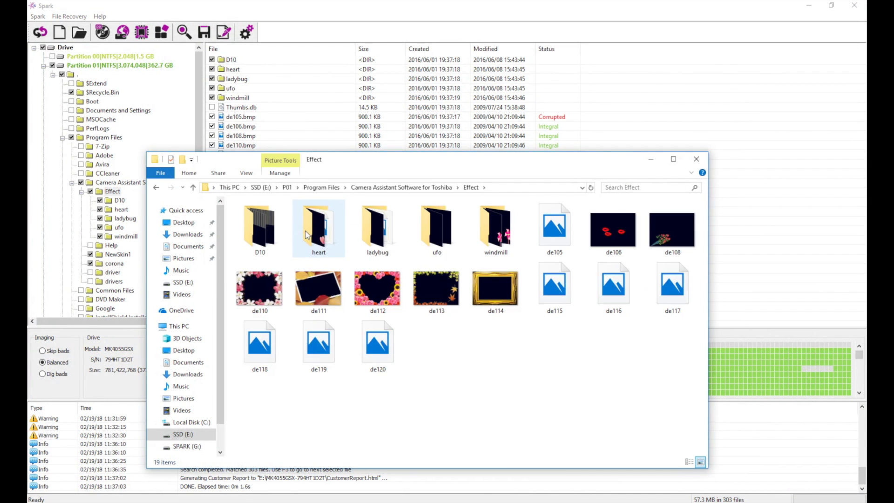
Step: Inspect recovered de105 (won't open) and de118 (striped damaged top) in Photos
{"action": "double_click", "coordinate": [550, 232]}
{"action": "left_click", "coordinate": [639, 26]}
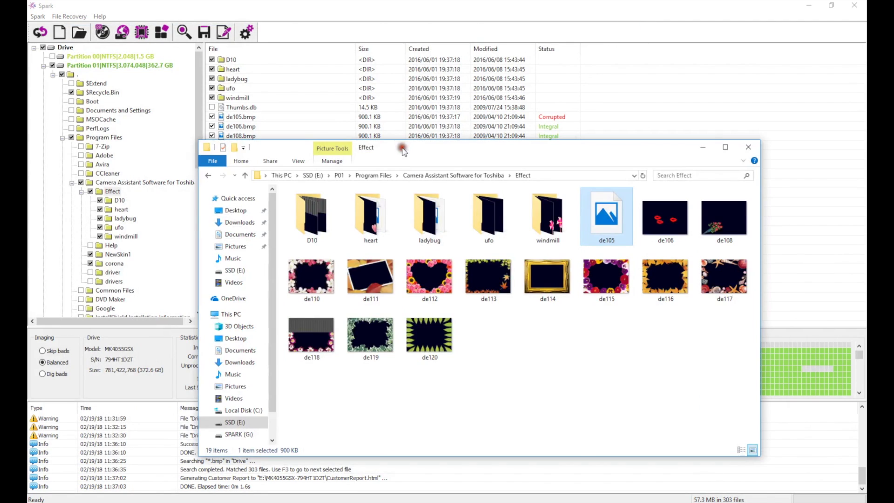
{"action": "double_click", "coordinate": [317, 333]}
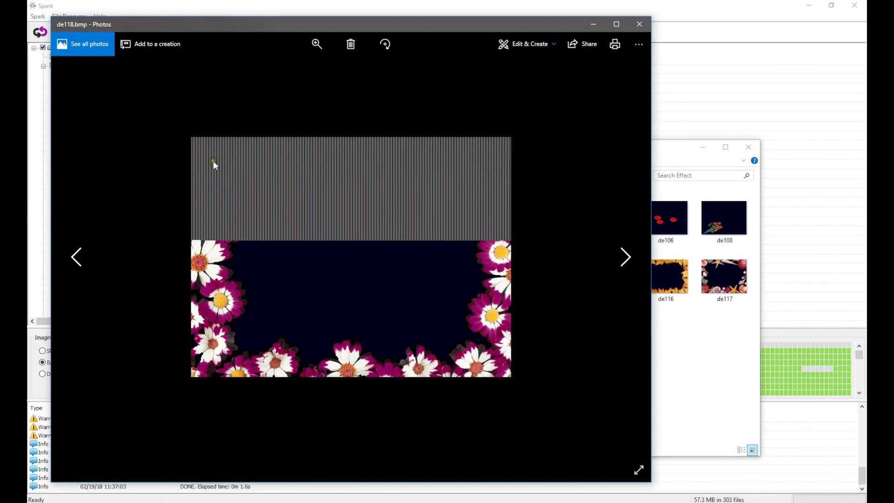
{"action": "left_click", "coordinate": [639, 24]}
{"action": "left_click", "coordinate": [711, 141]}
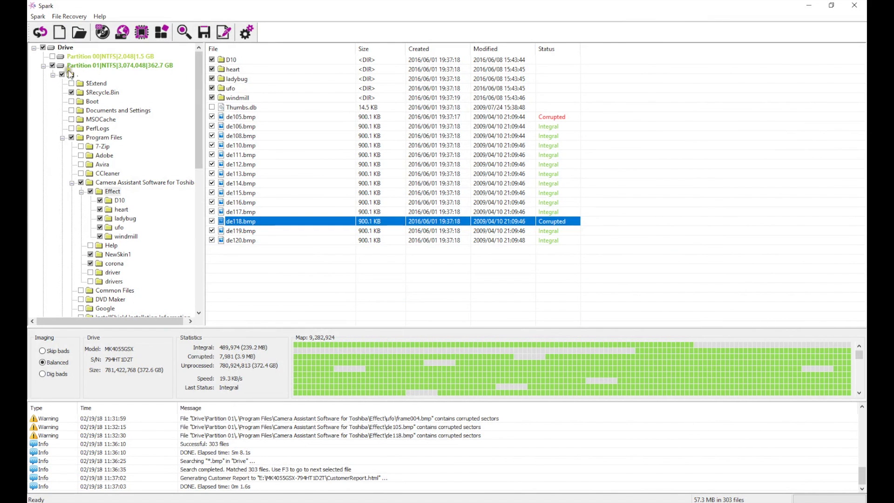
Step: Clear all marks and search for *.bmp limited to Corrupted files, finding de105 and de118
{"action": "left_click", "coordinate": [52, 65]}
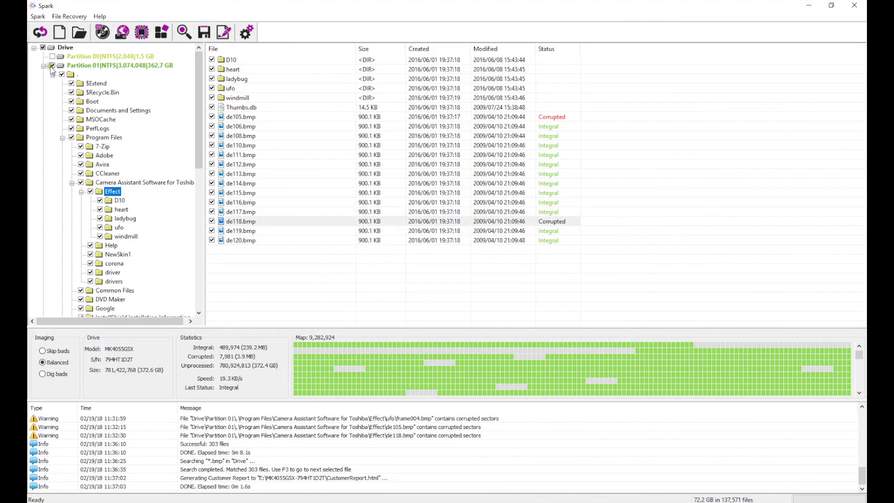
{"action": "left_click", "coordinate": [183, 31]}
{"action": "left_click", "coordinate": [442, 239]}
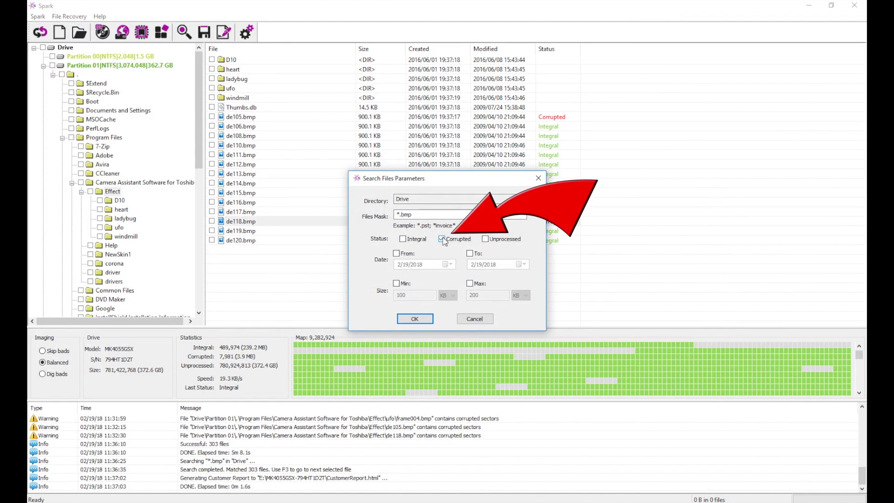
{"action": "left_click", "coordinate": [415, 319]}
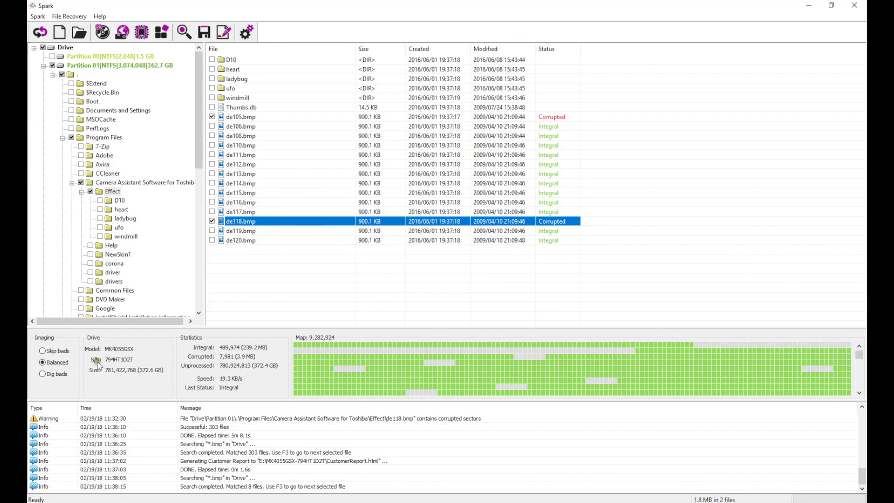
Step: Re-recover the two corrupted BMPs to E: in Dig bads mode, overwriting the earlier copies
{"action": "left_click", "coordinate": [56, 377]}
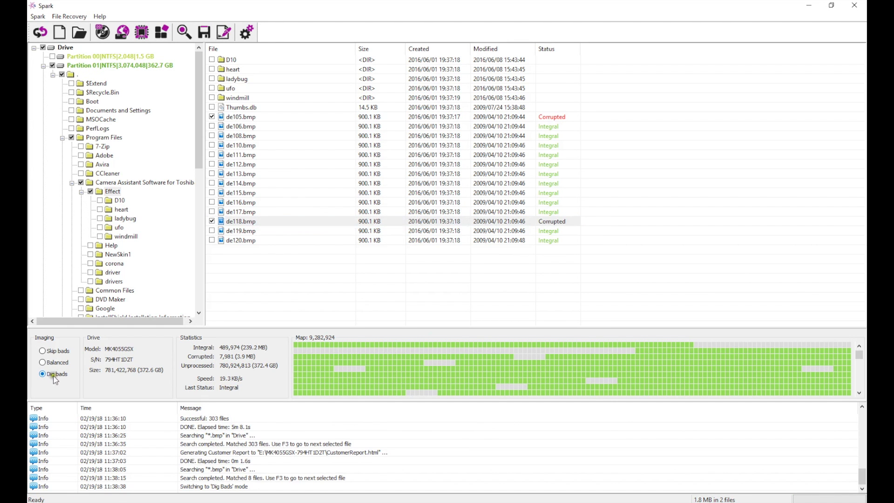
{"action": "left_click", "coordinate": [205, 32]}
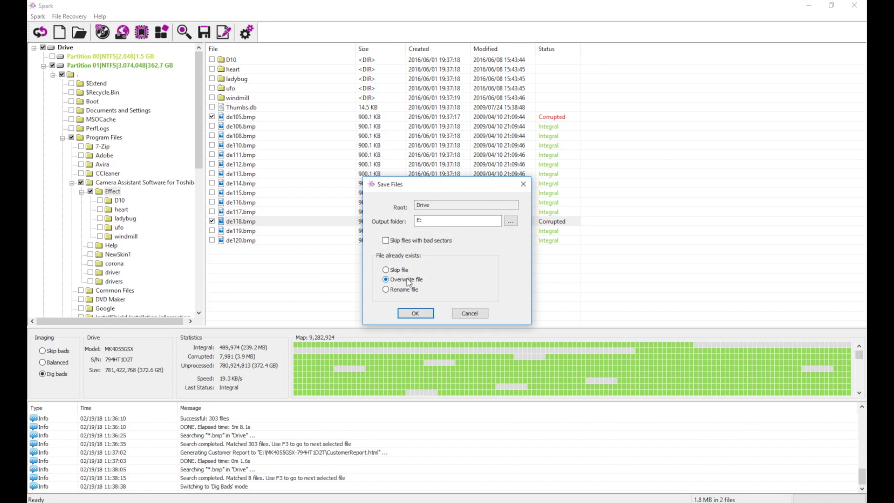
{"action": "left_click", "coordinate": [417, 314]}
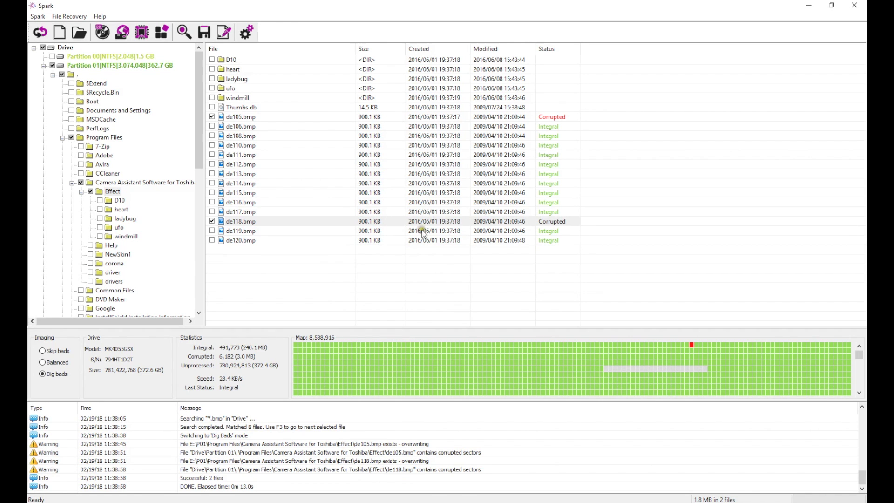
{"action": "left_click", "coordinate": [412, 203]}
Step: View re-recovered de118 as a complete flower frame and de105 as a rose image
{"action": "left_click", "coordinate": [541, 222]}
{"action": "left_click", "coordinate": [548, 119]}
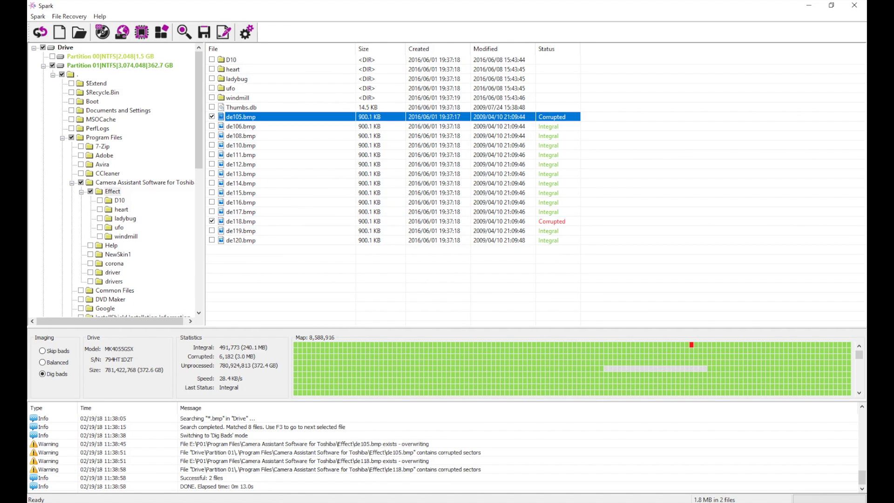
{"action": "double_click", "coordinate": [329, 330]}
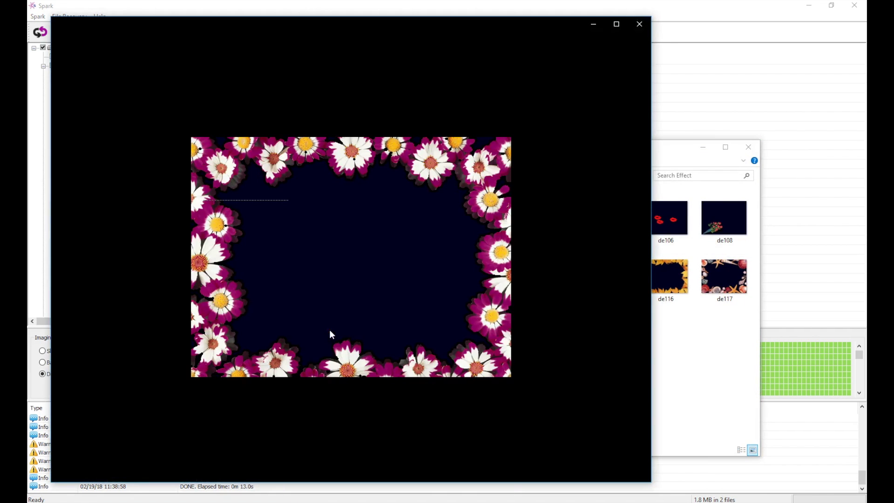
{"action": "left_click", "coordinate": [638, 25]}
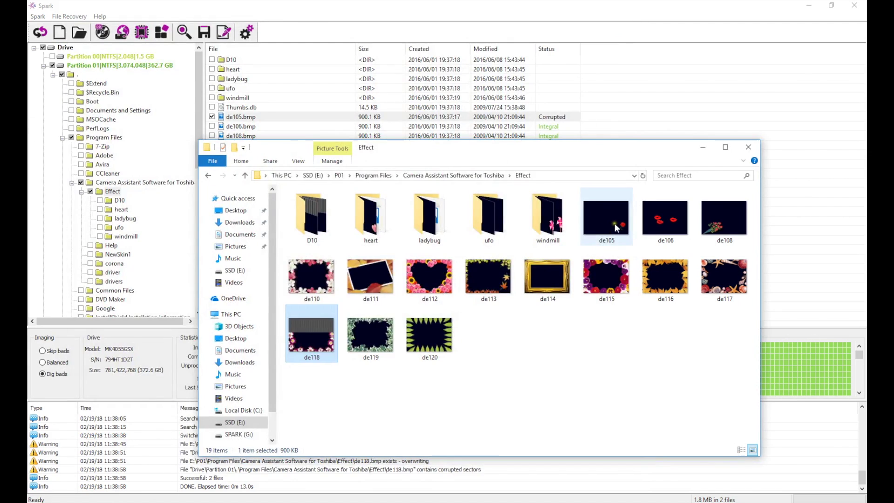
{"action": "double_click", "coordinate": [614, 223]}
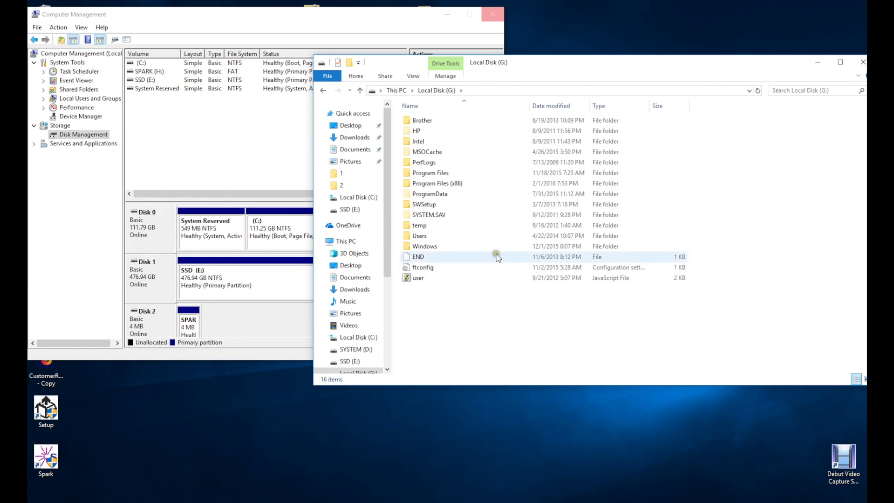
Step: Copy the Users folder off Local Disk (G:), granting administrator permission to continue
{"action": "left_click_drag", "start_coordinate": [423, 237], "coordinate": [464, 317]}
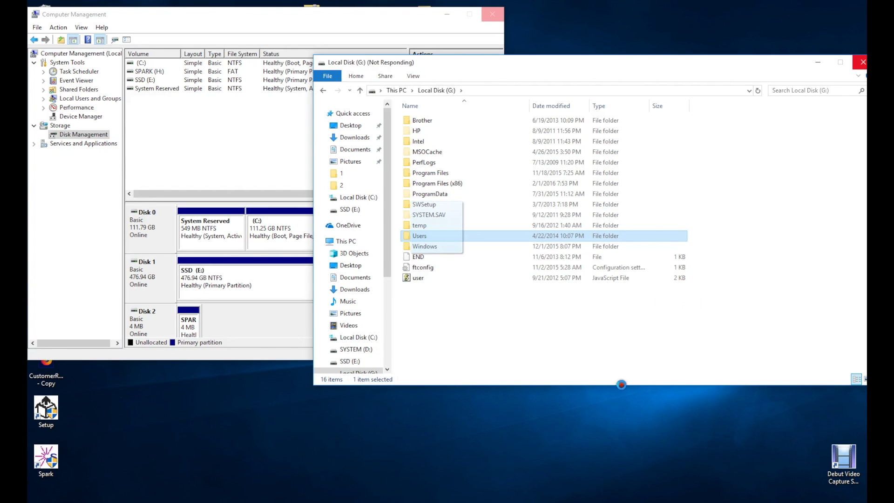
{"action": "left_click_drag", "start_coordinate": [464, 316], "coordinate": [419, 235]}
{"action": "left_click", "coordinate": [409, 439]}
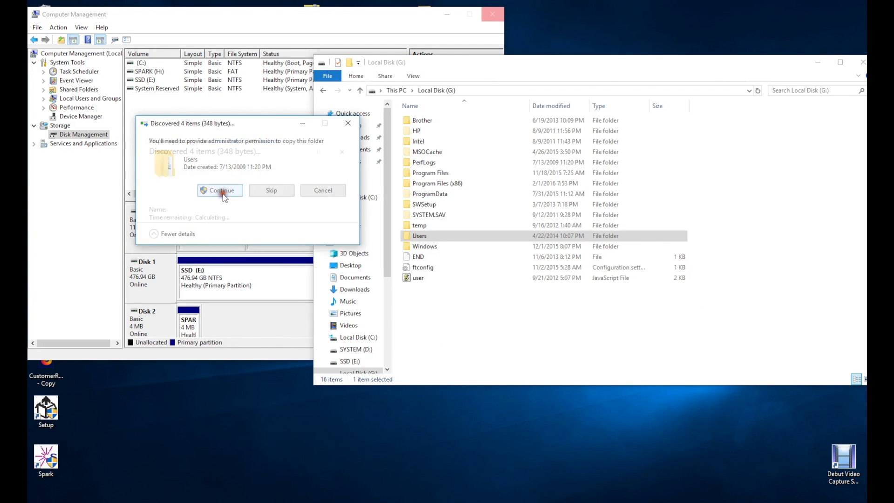
{"action": "left_click", "coordinate": [222, 194]}
{"action": "left_click", "coordinate": [412, 241]}
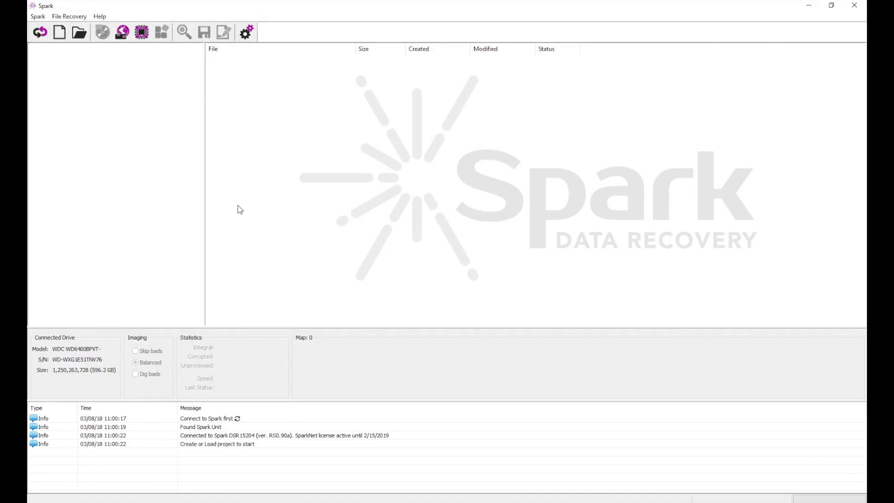
Step: Create a new project for the WD6400BPVT drive and mark Partition 01's root for recovery
{"action": "left_click", "coordinate": [61, 34]}
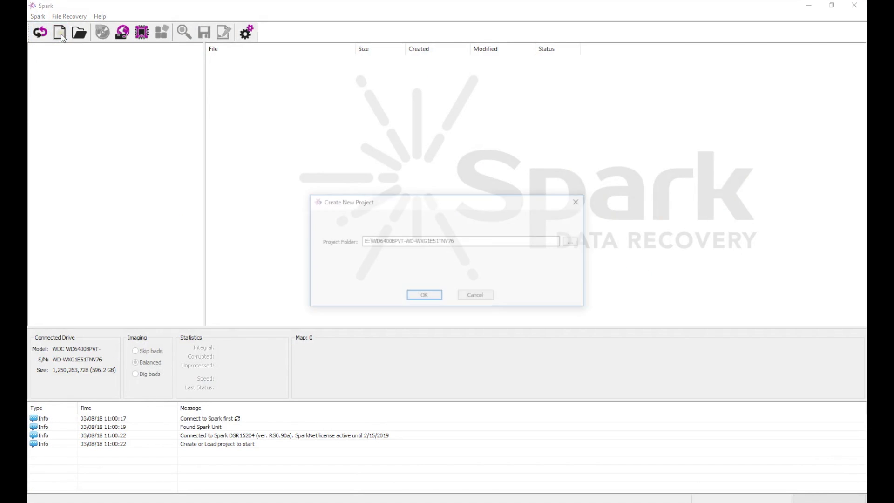
{"action": "left_click", "coordinate": [426, 297]}
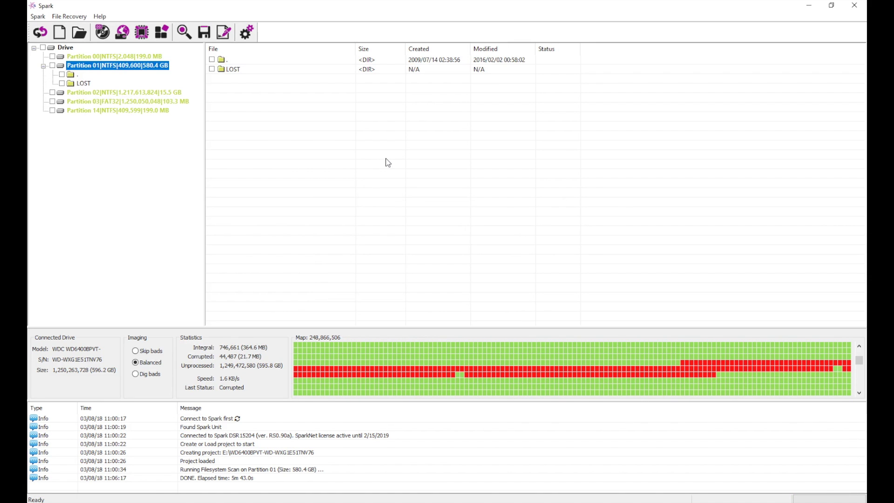
{"action": "double_click", "coordinate": [71, 74]}
{"action": "left_click", "coordinate": [62, 74]}
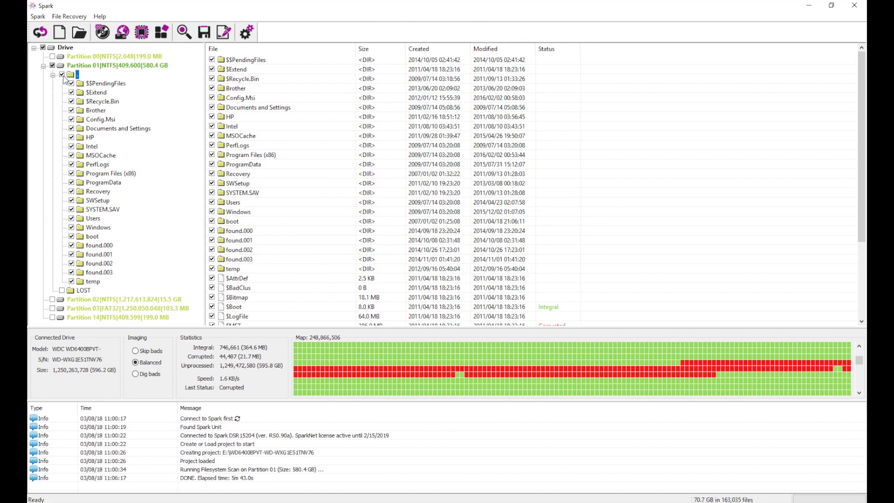
Step: Switch imaging to Dig bads mode and rerun the Partition 01 filesystem scan
{"action": "left_click", "coordinate": [141, 373]}
{"action": "right_click", "coordinate": [99, 65]}
{"action": "left_click", "coordinate": [125, 72]}
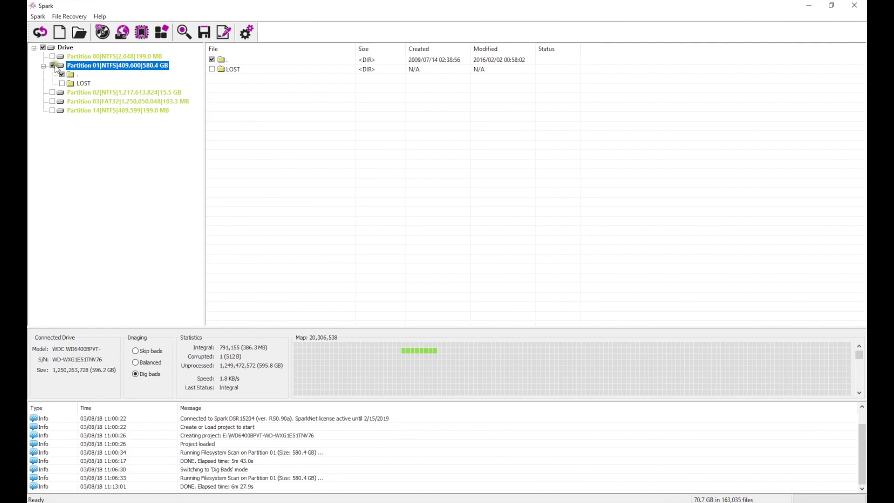
Step: Mark only the Users folder of Partition 01 for recovery (25.9 GB, 34,101 files)
{"action": "left_click", "coordinate": [52, 66]}
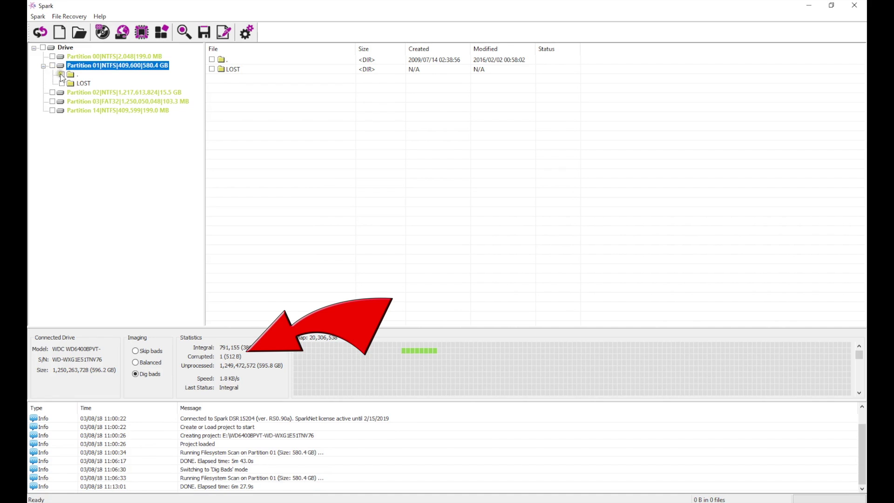
{"action": "left_click", "coordinate": [62, 74]}
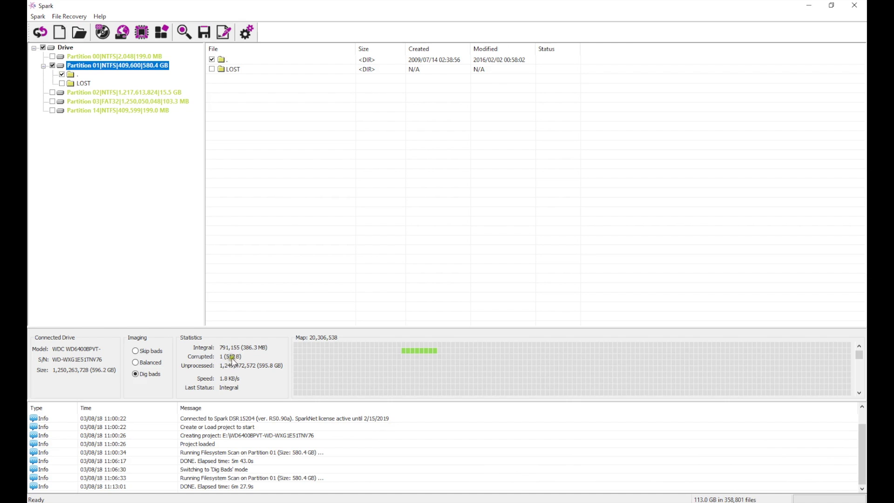
{"action": "double_click", "coordinate": [76, 75]}
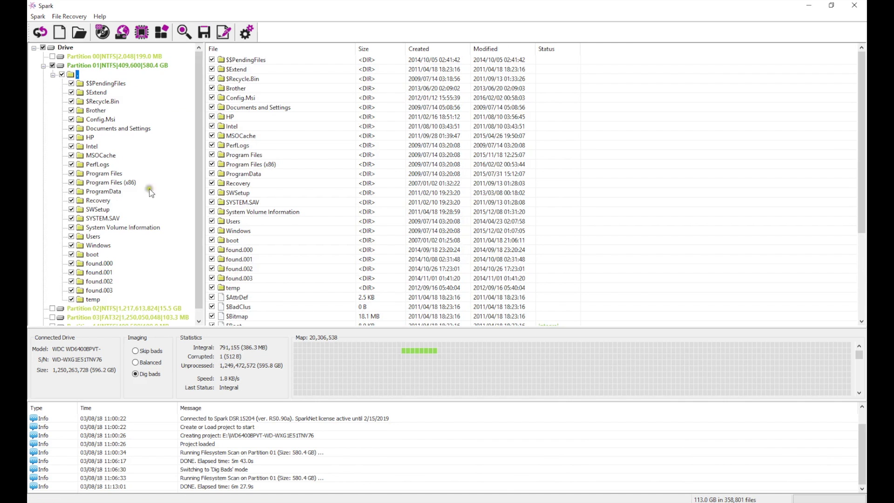
{"action": "double_click", "coordinate": [93, 236]}
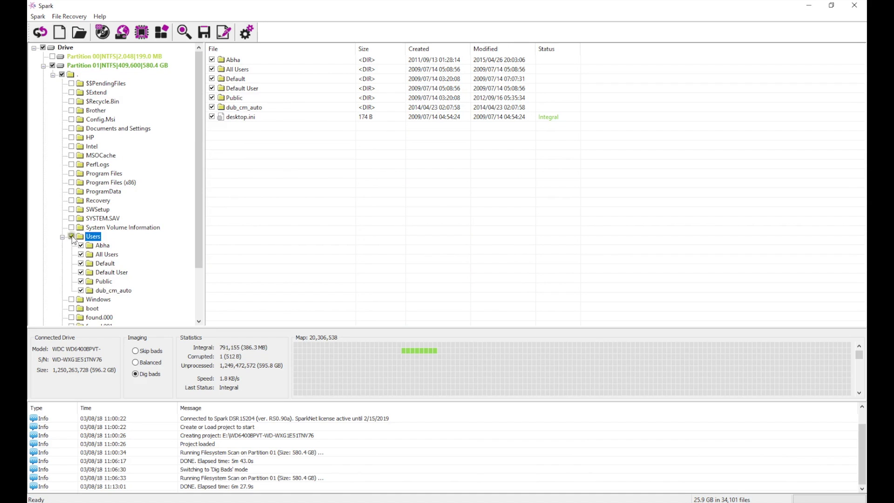
{"action": "left_click", "coordinate": [63, 237]}
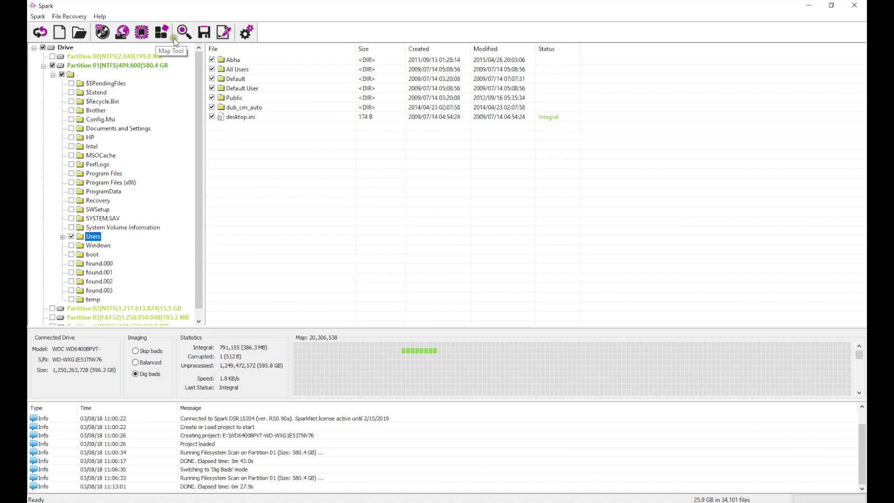
Step: Start saving the marked Users folder to E:, then abort the save
{"action": "left_click", "coordinate": [202, 37]}
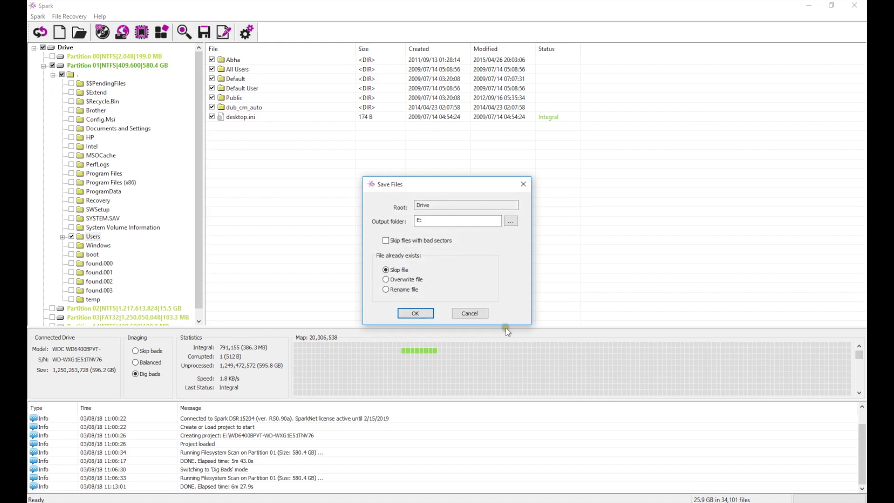
{"action": "left_click", "coordinate": [416, 314]}
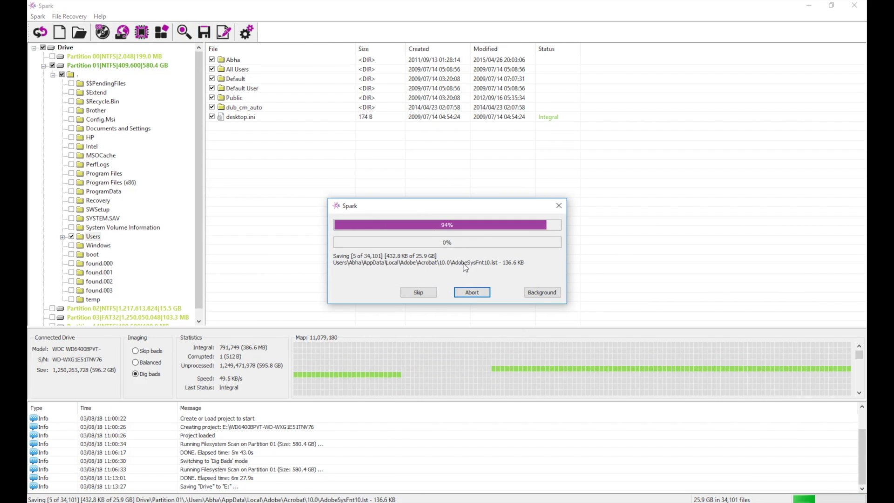
{"action": "left_click", "coordinate": [470, 294]}
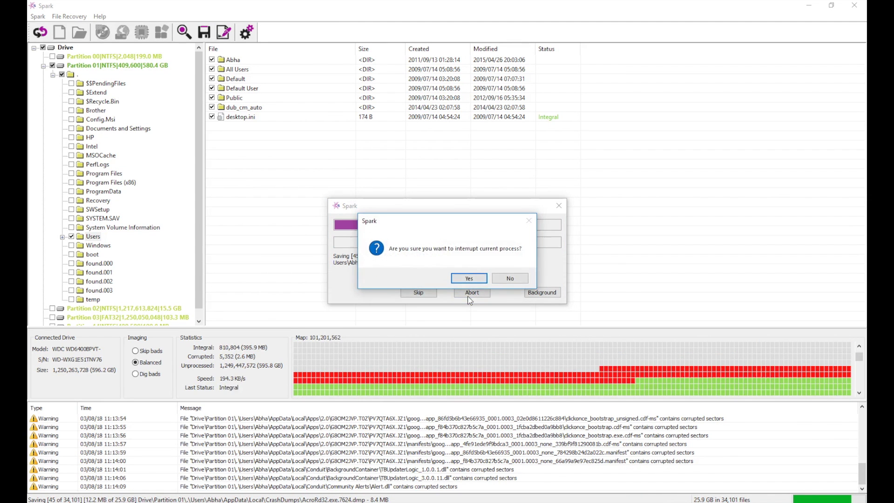
{"action": "left_click", "coordinate": [472, 278]}
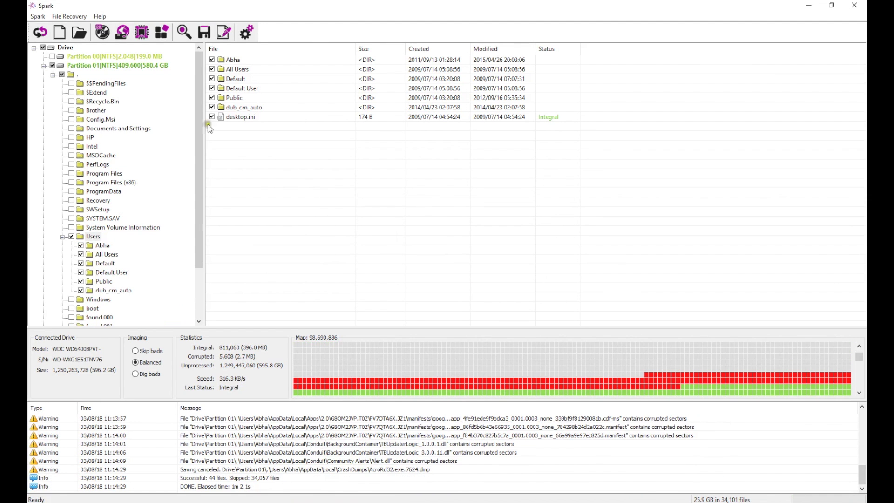
Step: Restart the save to E: skipping files with bad sectors, then interrupt it
{"action": "left_click", "coordinate": [201, 37]}
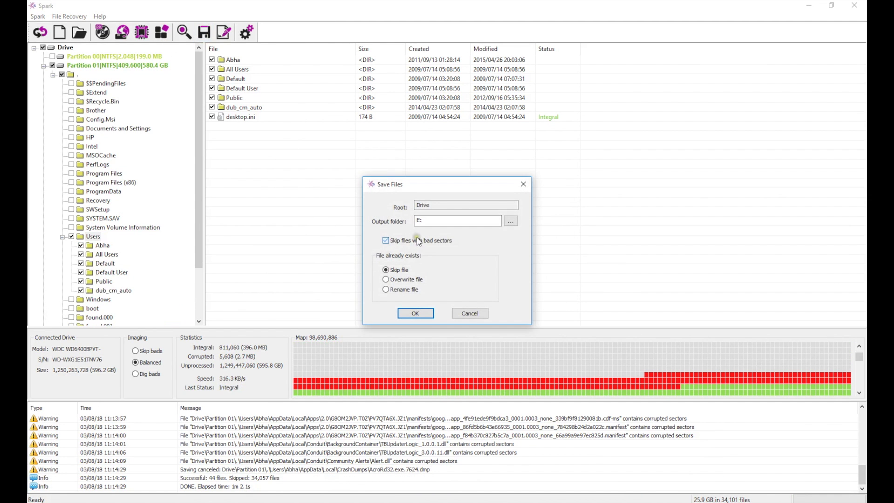
{"action": "left_click", "coordinate": [415, 313]}
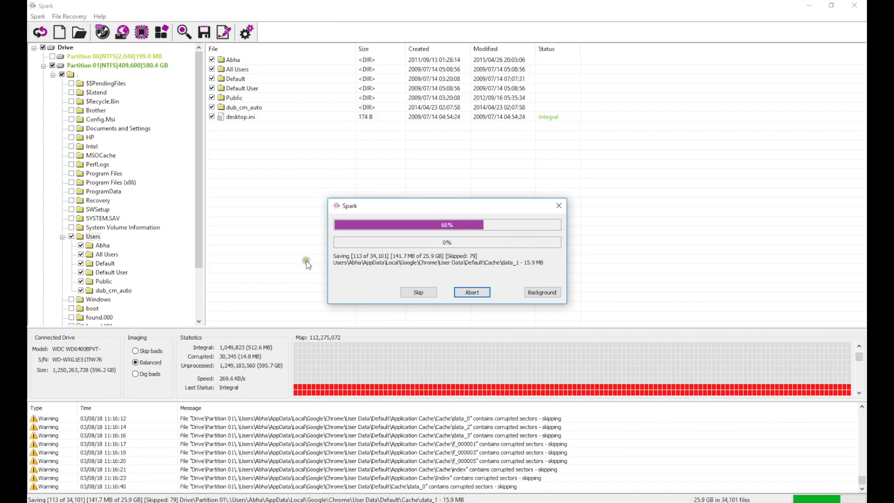
{"action": "left_click", "coordinate": [479, 293]}
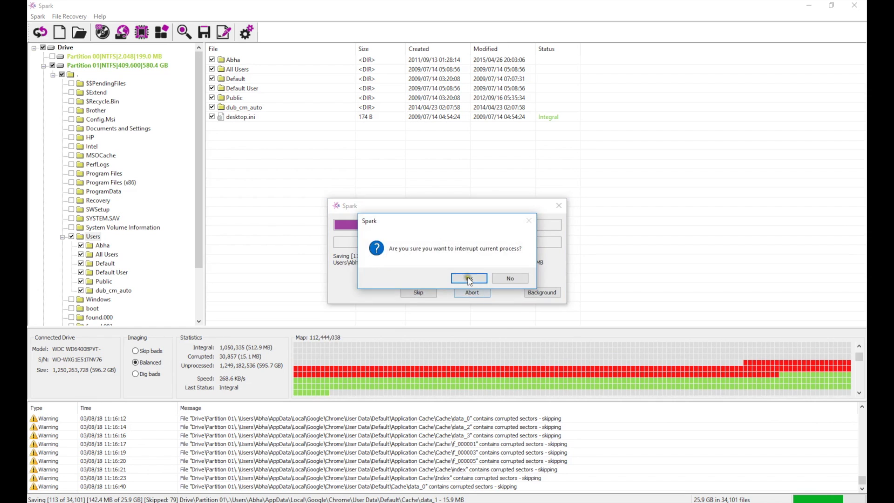
{"action": "left_click", "coordinate": [468, 277]}
Step: Set the source drive parameters to vendor Western Digital with SATA interface
{"action": "left_click", "coordinate": [139, 36]}
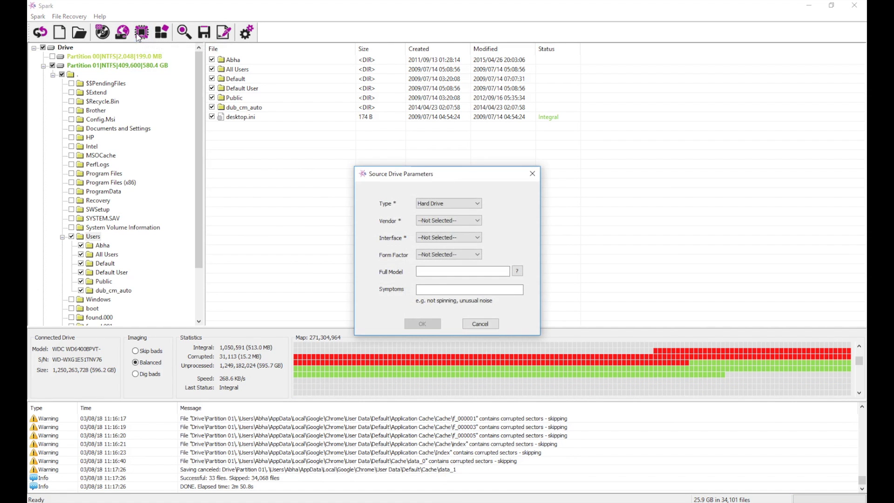
{"action": "left_click", "coordinate": [458, 221]}
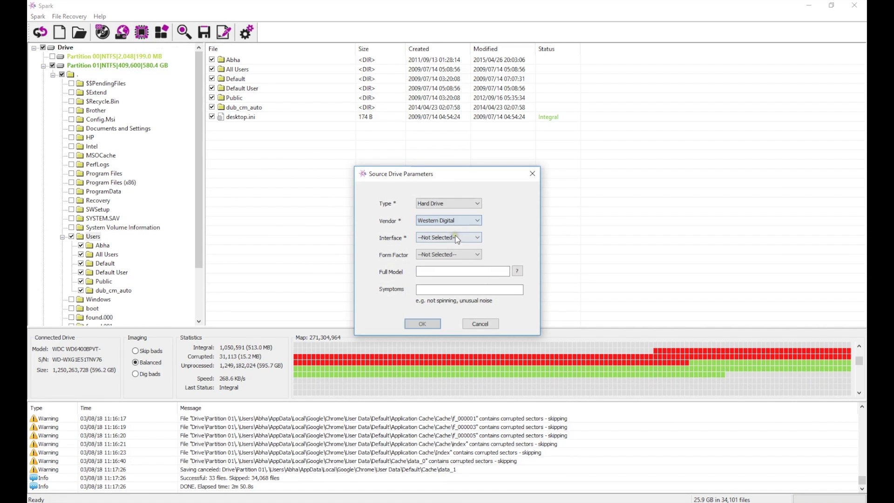
{"action": "left_click", "coordinate": [455, 237]}
{"action": "left_click", "coordinate": [448, 253]}
{"action": "left_click", "coordinate": [421, 325]}
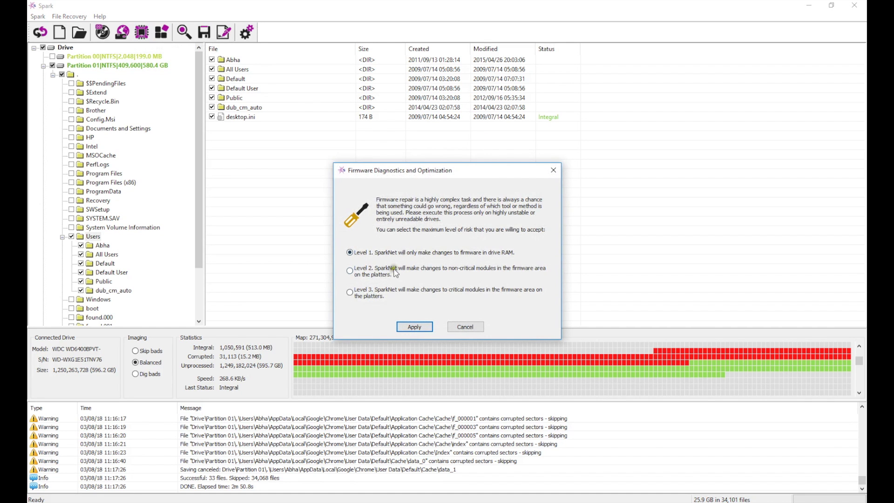
Step: Apply the Level 2 firmware repair permanently and check the success message
{"action": "left_click", "coordinate": [412, 328]}
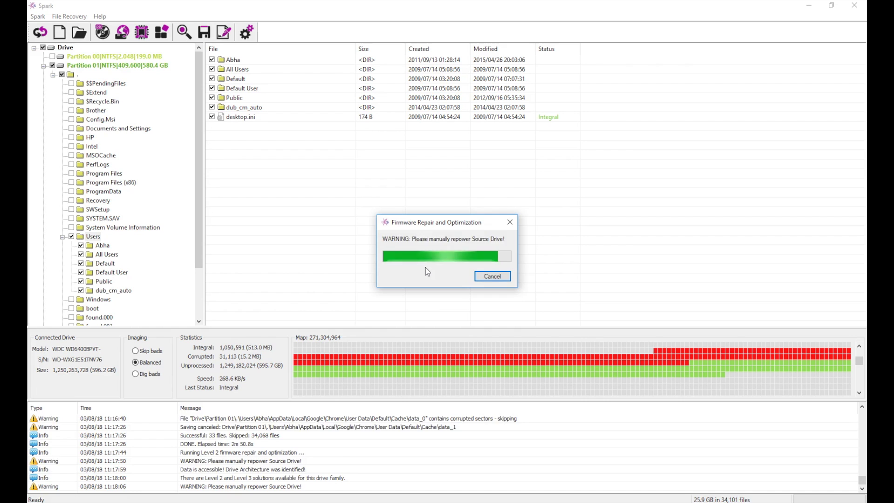
{"action": "left_click", "coordinate": [336, 472]}
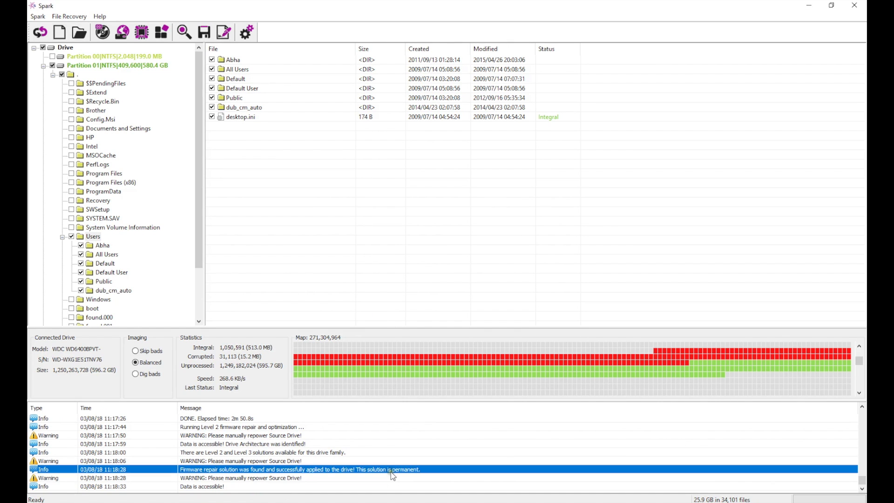
Step: Save the Users folder to E:, overwriting existing files and skipping bad-sector files
{"action": "left_click", "coordinate": [204, 32]}
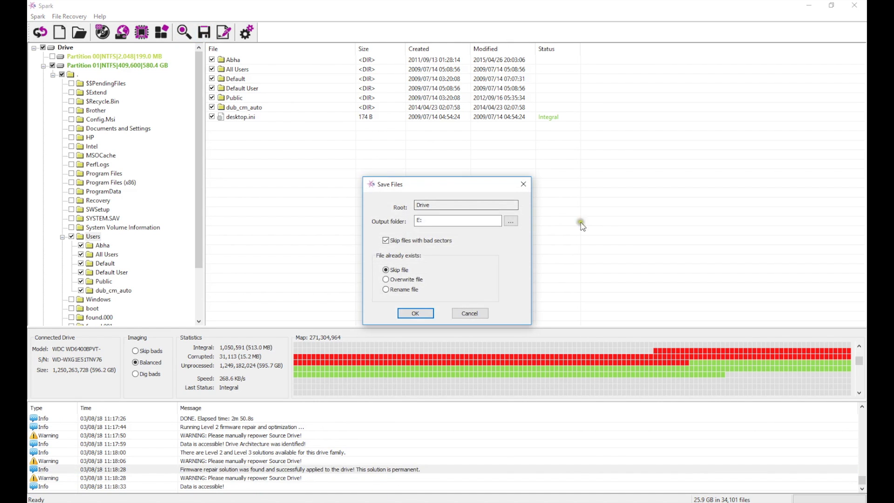
{"action": "left_click", "coordinate": [416, 314]}
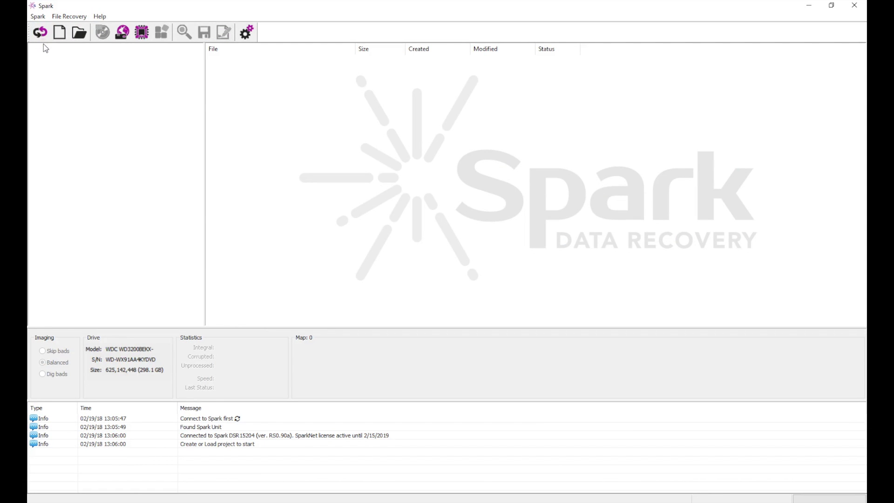
Step: Create a new project for the WD3200BEKX drive with imaging set to Skip bads mode
{"action": "left_click", "coordinate": [59, 32]}
{"action": "left_click", "coordinate": [425, 301]}
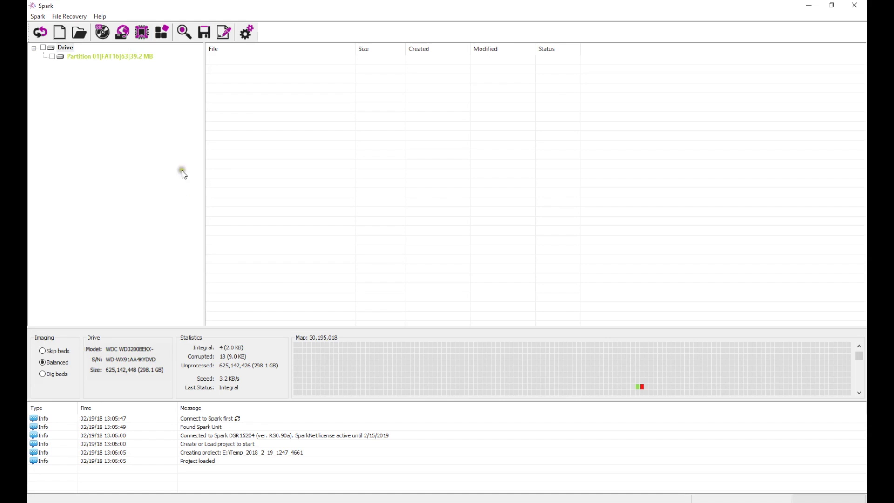
{"action": "left_click", "coordinate": [64, 353]}
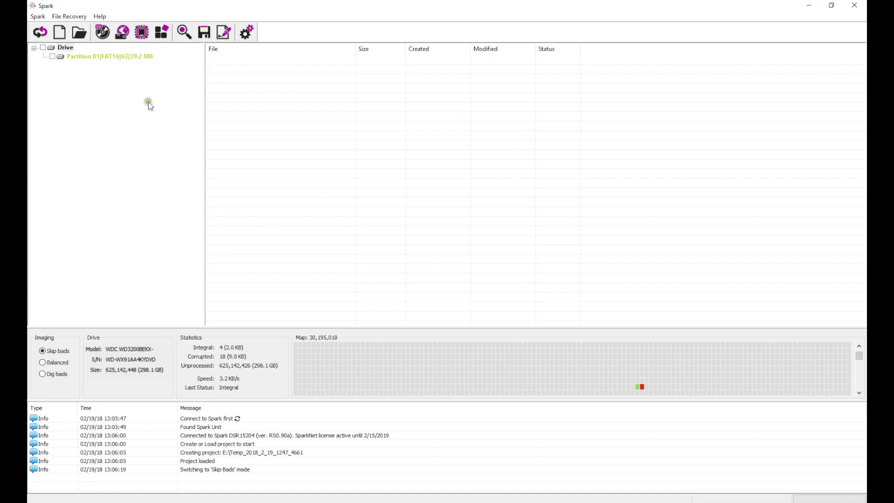
Step: Start a full-drive image, then cancel it at LBA 10,240
{"action": "left_click", "coordinate": [110, 33]}
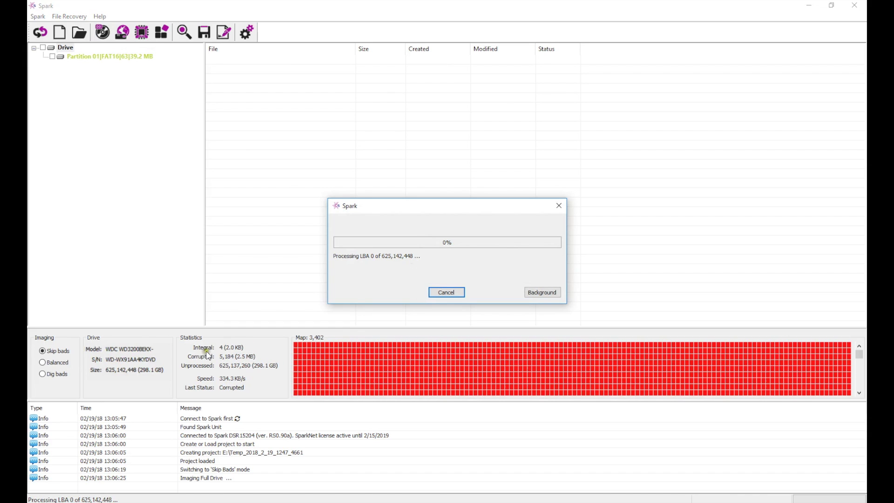
{"action": "left_click", "coordinate": [449, 292]}
{"action": "left_click", "coordinate": [464, 277]}
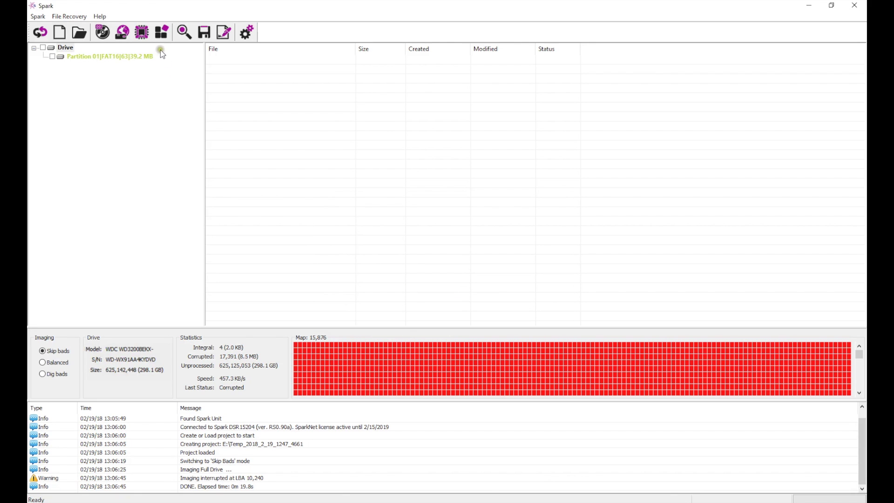
Step: Build the head map, run a media test, disable head 0, and image the full drive
{"action": "left_click", "coordinate": [162, 33]}
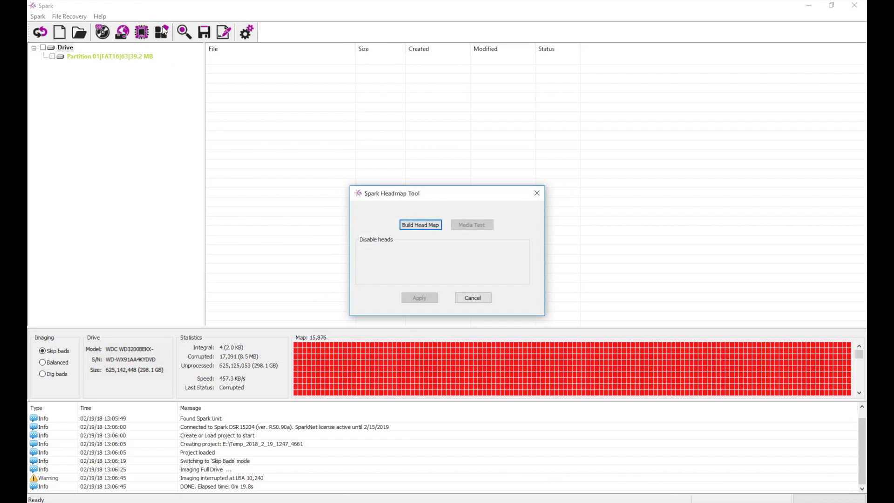
{"action": "left_click", "coordinate": [420, 225]}
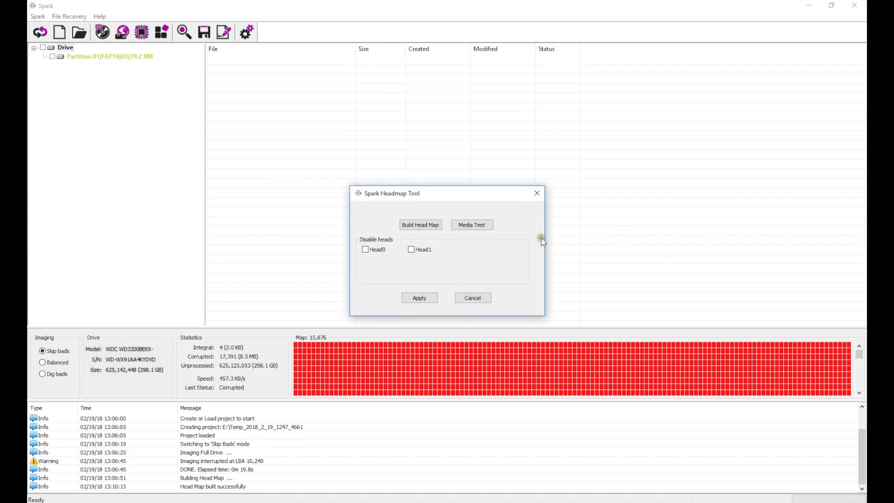
{"action": "left_click", "coordinate": [474, 224]}
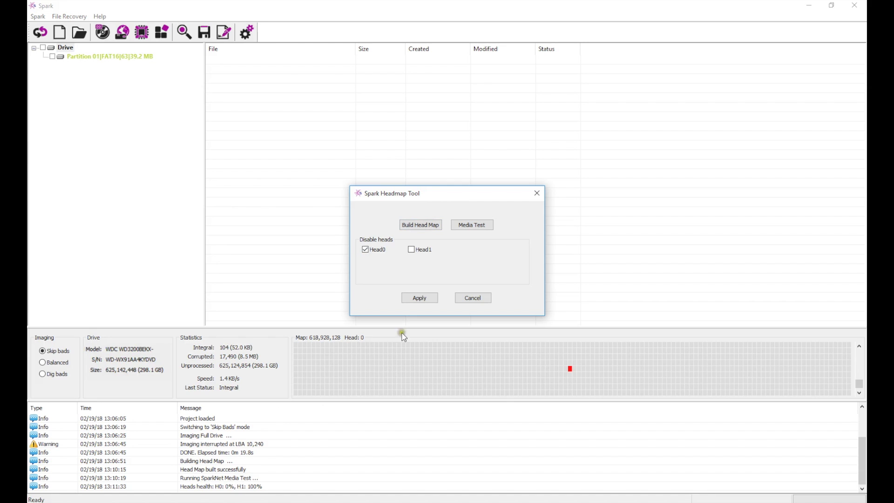
{"action": "left_click", "coordinate": [419, 298]}
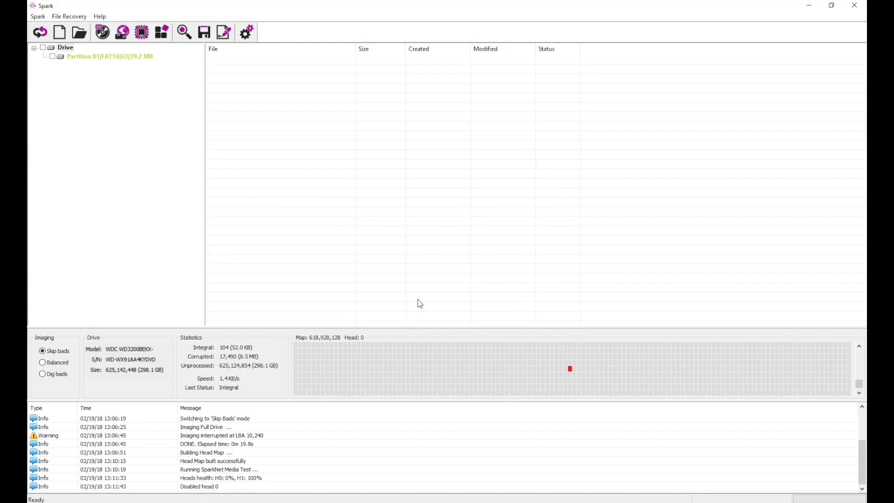
{"action": "left_click", "coordinate": [102, 33]}
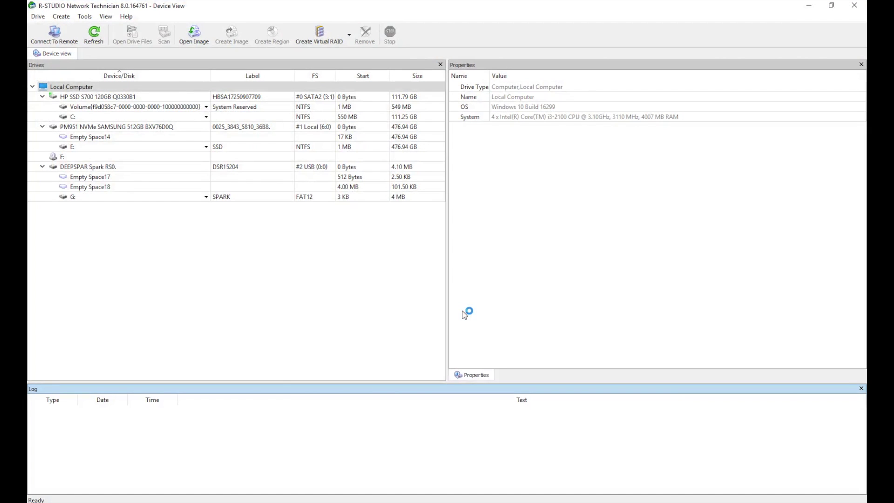
Step: Load the img0000000000.bin drive image into R-Studio
{"action": "left_click", "coordinate": [194, 34]}
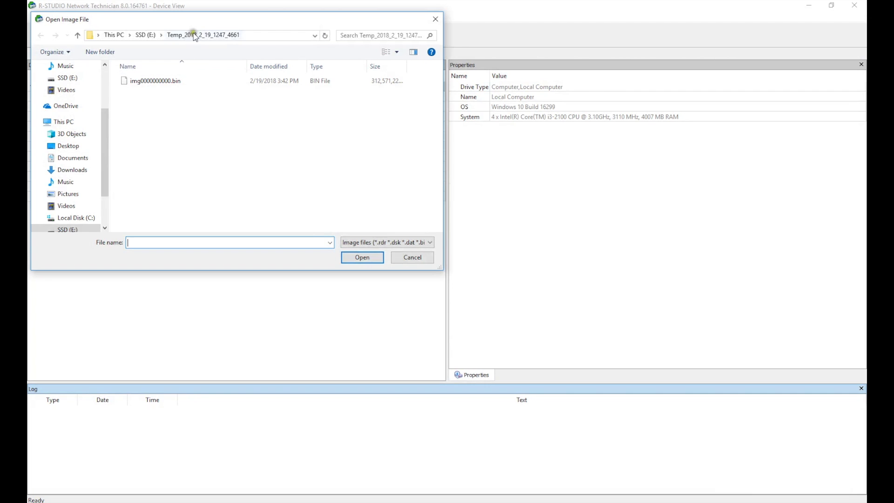
{"action": "left_click", "coordinate": [168, 86]}
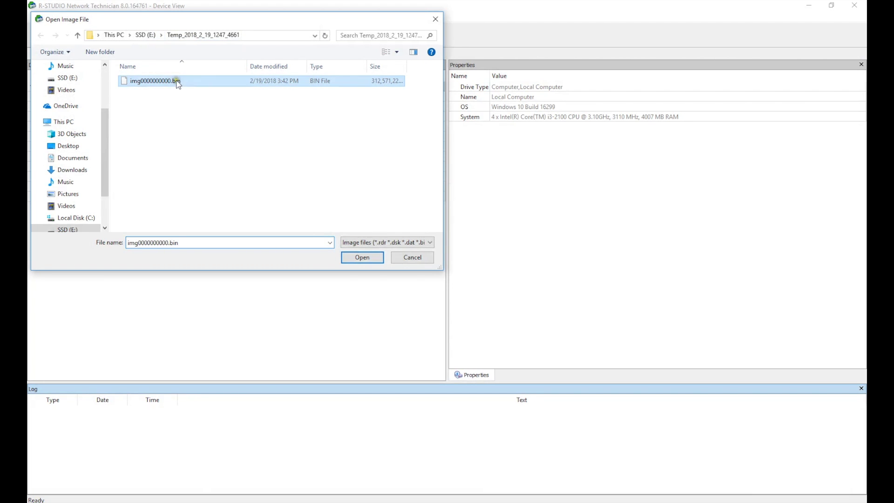
{"action": "left_click", "coordinate": [356, 258]}
{"action": "left_click", "coordinate": [180, 217]}
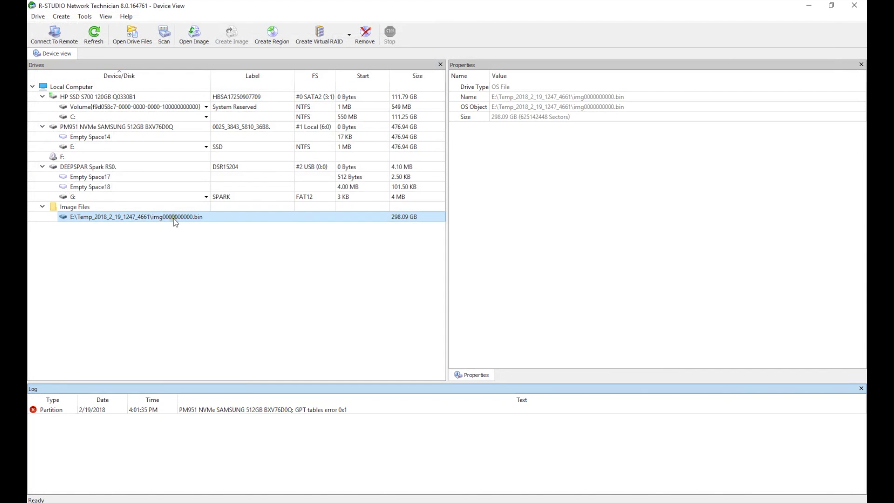
Step: Scan the image and browse the recognized NTFS partition Recognized1
{"action": "right_click", "coordinate": [174, 219]}
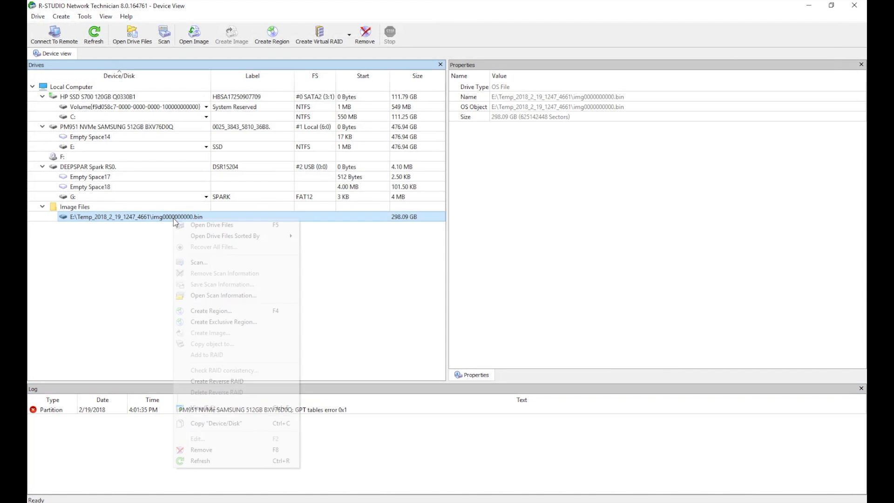
{"action": "left_click", "coordinate": [236, 261]}
{"action": "left_click", "coordinate": [510, 334]}
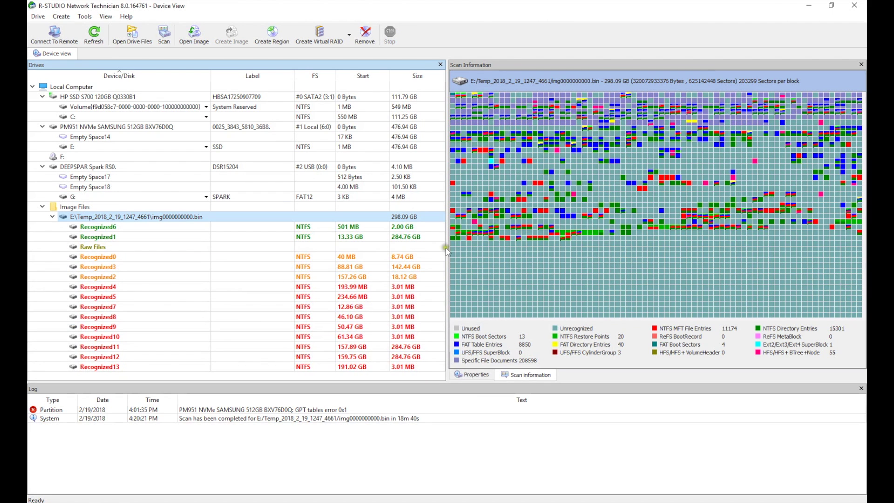
{"action": "left_click", "coordinate": [374, 238]}
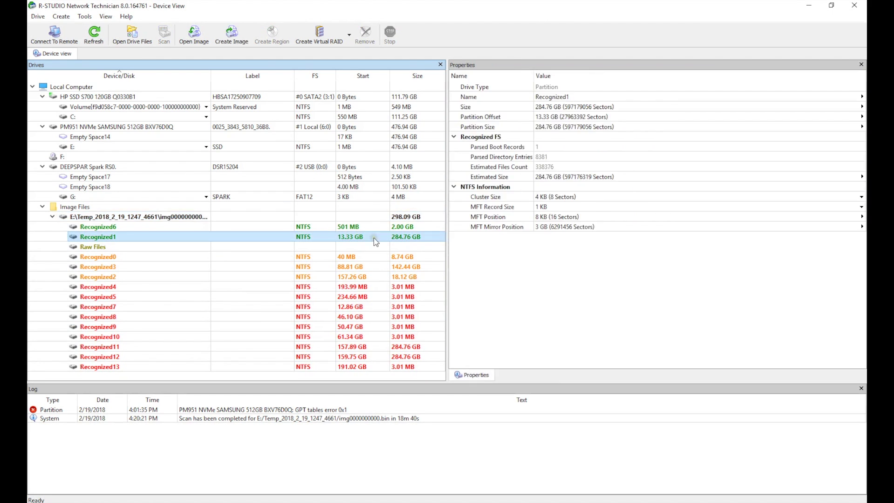
{"action": "double_click", "coordinate": [373, 241]}
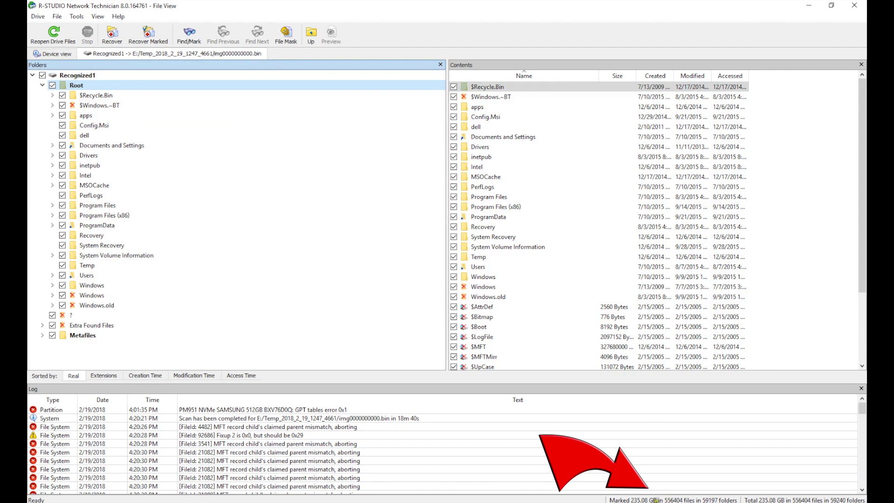
Step: Unmark all of Recognized1 and set Find/Mark to match by file extension
{"action": "left_click", "coordinate": [42, 76]}
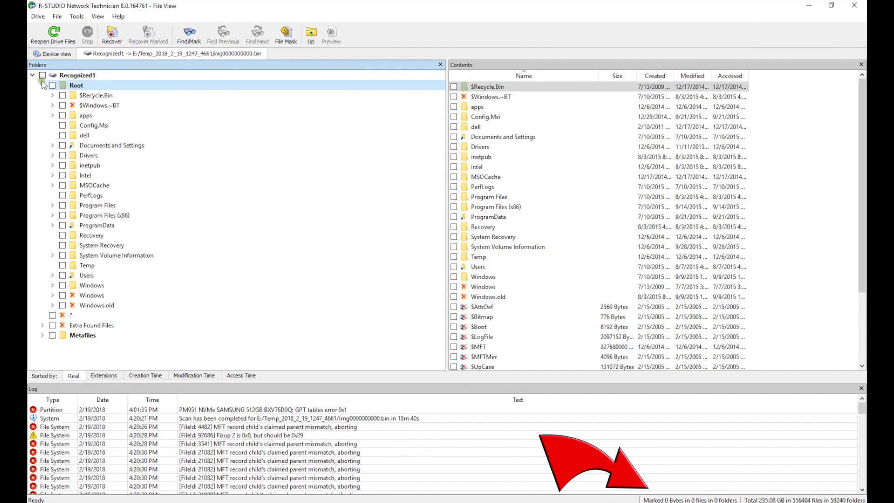
{"action": "left_click", "coordinate": [187, 35]}
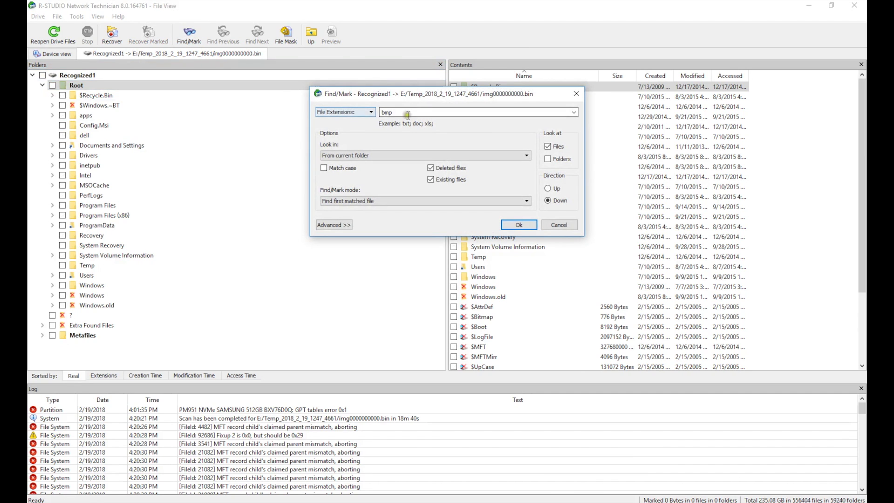
{"action": "left_click", "coordinate": [363, 114]}
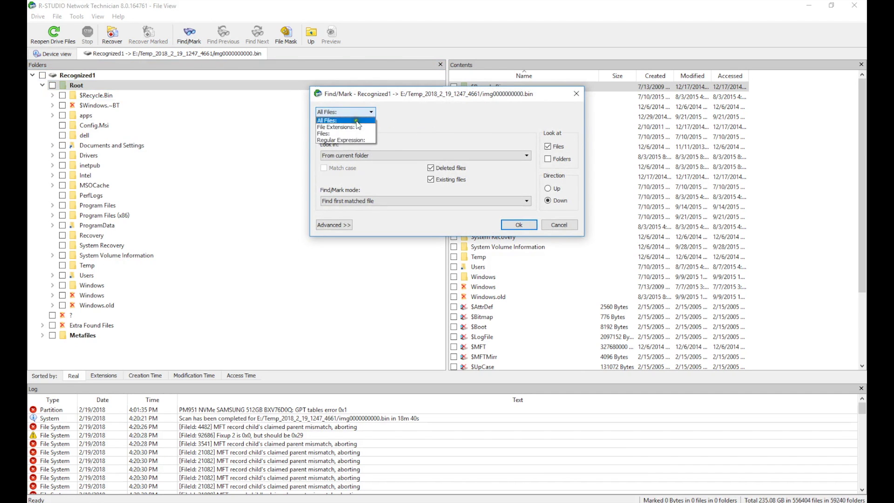
{"action": "left_click", "coordinate": [385, 136]}
Step: Mark all files with the bmp extension using Mark matched files mode
{"action": "left_click", "coordinate": [384, 200]}
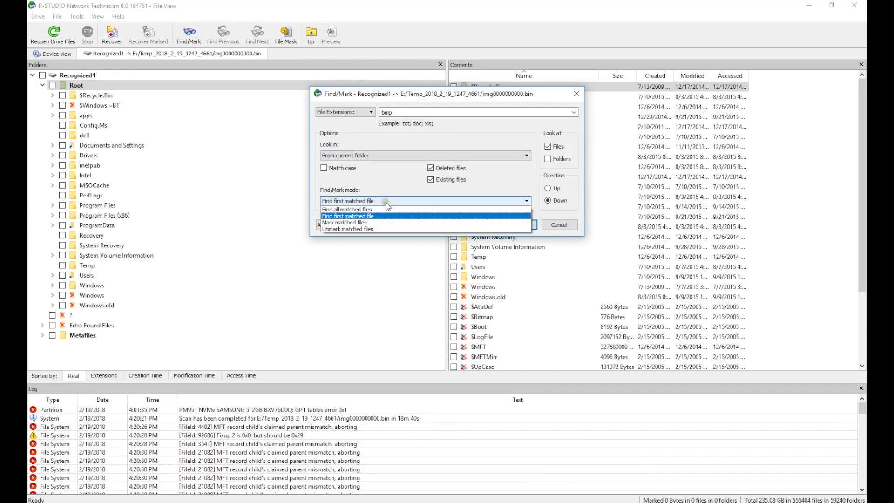
{"action": "left_click", "coordinate": [384, 225]}
{"action": "left_click", "coordinate": [334, 225]}
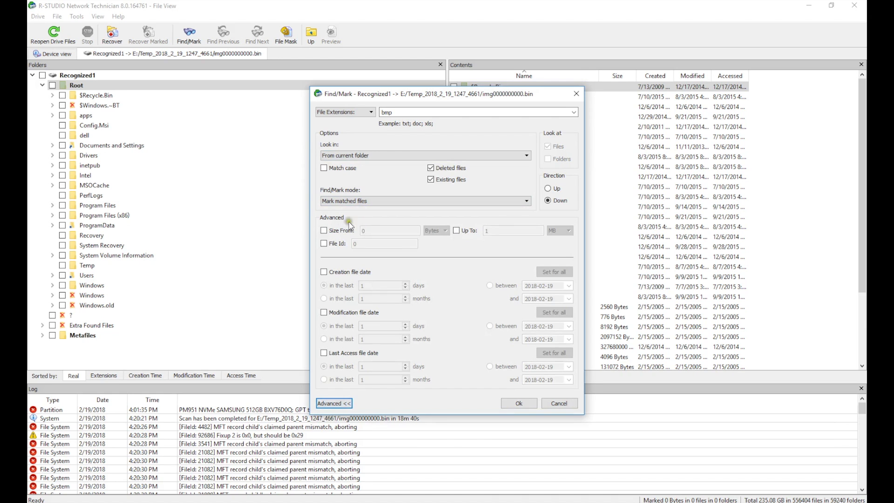
{"action": "left_click", "coordinate": [517, 405]}
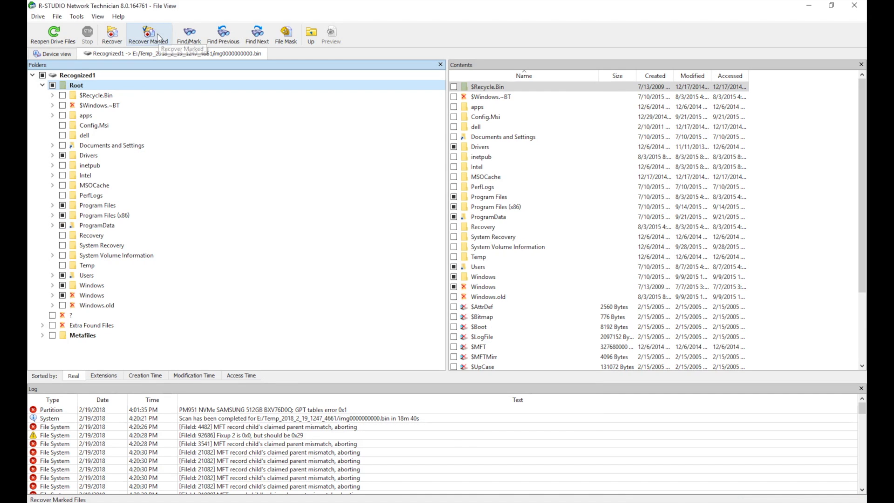
{"action": "left_click", "coordinate": [158, 36]}
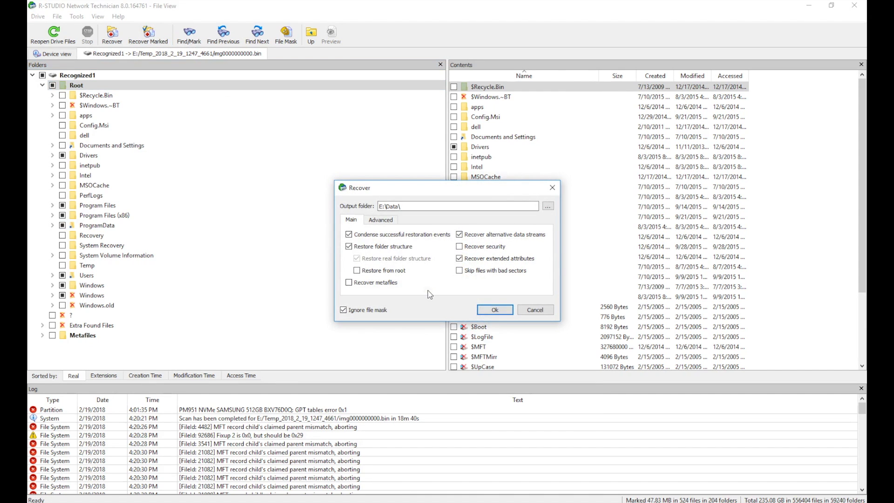
Step: Recover the 524 marked BMP files to E:\Data and view a recovered Canvas texture
{"action": "left_click", "coordinate": [495, 310]}
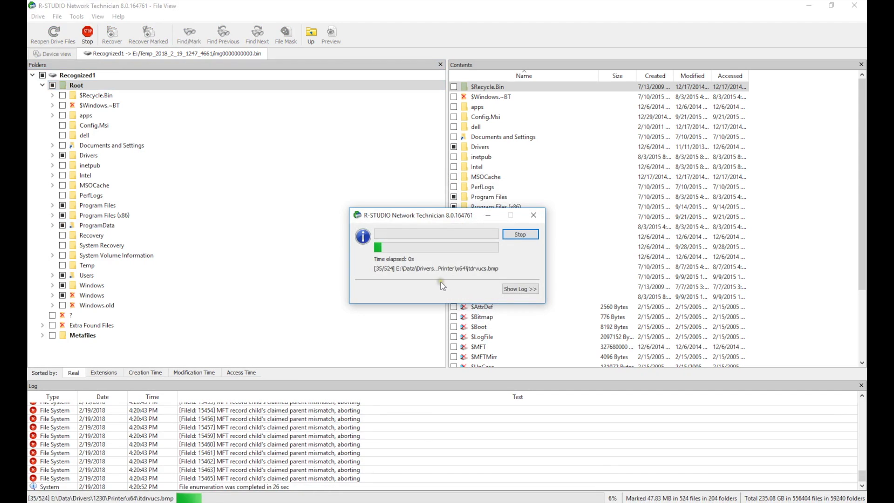
{"action": "double_click", "coordinate": [360, 204]}
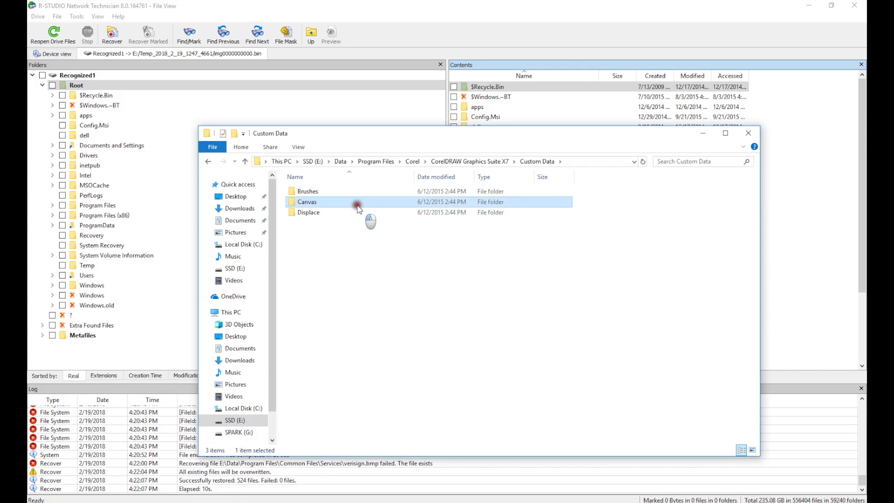
{"action": "double_click", "coordinate": [370, 199]}
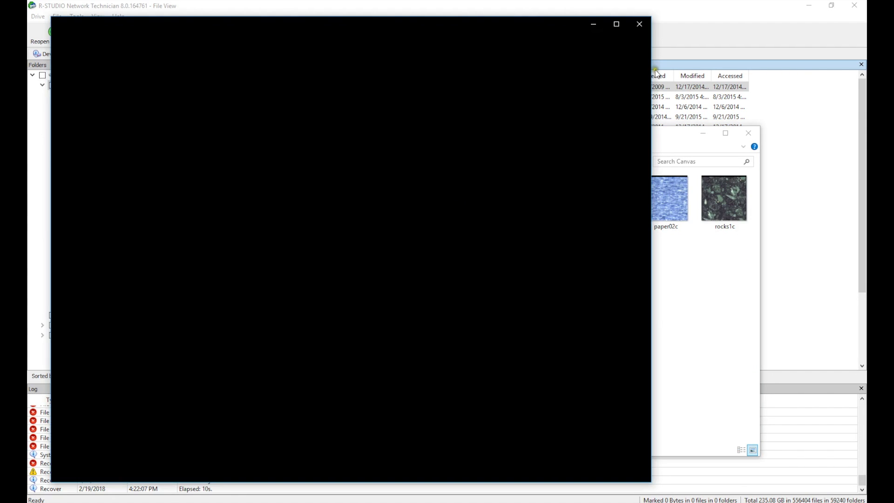
{"action": "left_click", "coordinate": [639, 24]}
Step: Check another recovered texture that fails to open, then close the folder
{"action": "double_click", "coordinate": [432, 202]}
{"action": "left_click", "coordinate": [639, 23]}
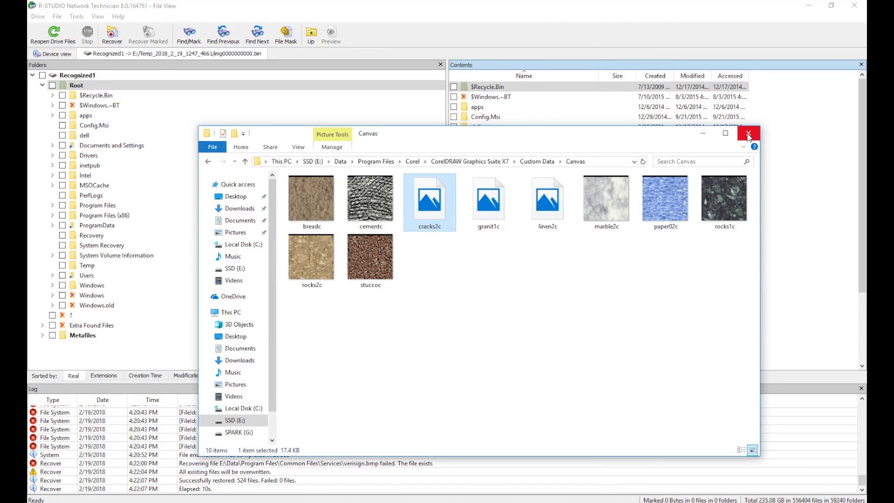
{"action": "left_click", "coordinate": [748, 135]}
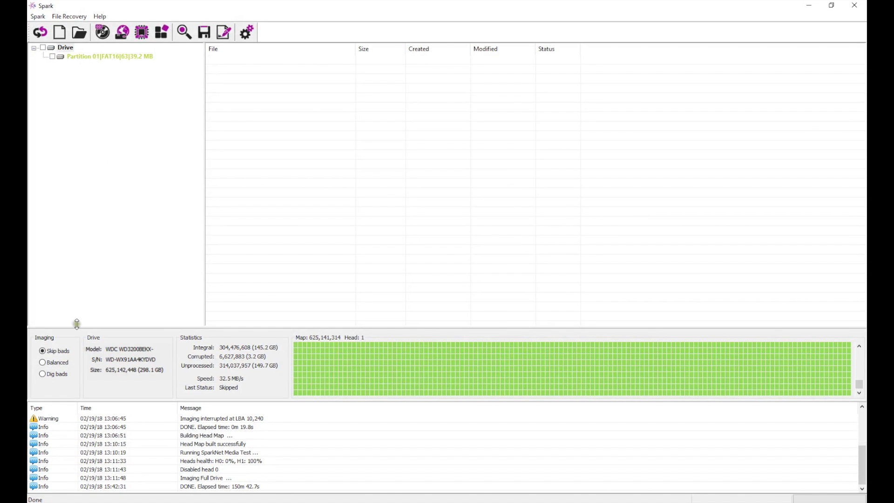
Step: Re-image the full drive in Balanced mode, leaving 549.8 MB corrupted
{"action": "left_click", "coordinate": [44, 364]}
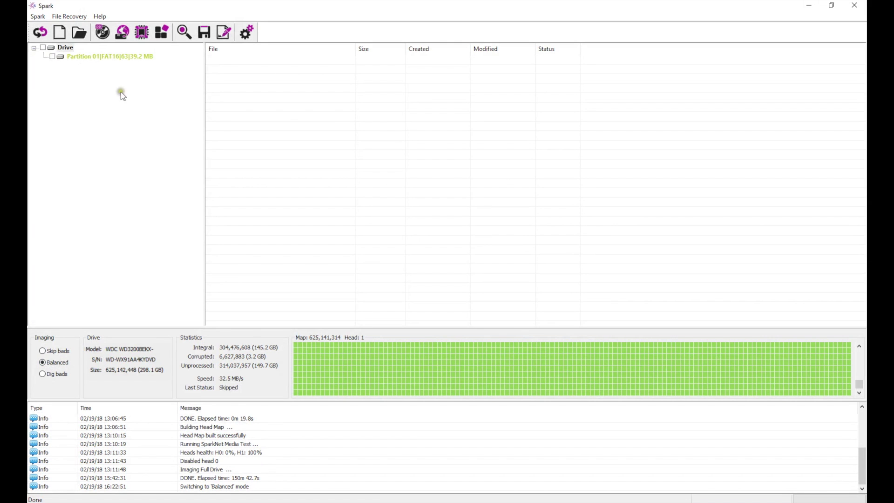
{"action": "left_click", "coordinate": [102, 32]}
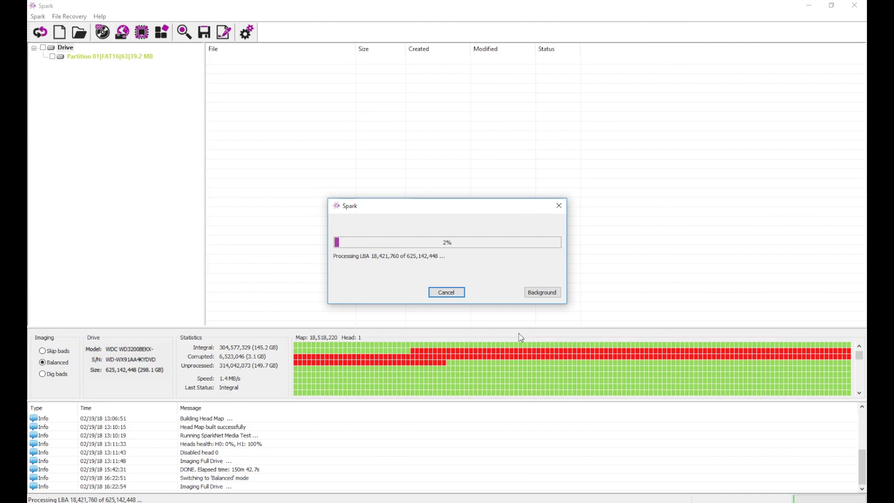
{"action": "left_click", "coordinate": [255, 487]}
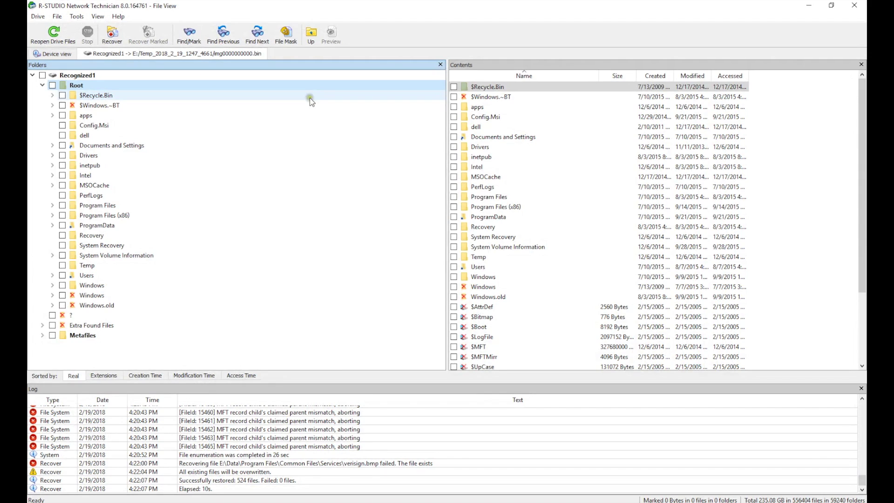
{"action": "left_click", "coordinate": [52, 53]}
Step: Remove the old scan information from the drive image
{"action": "right_click", "coordinate": [133, 217]}
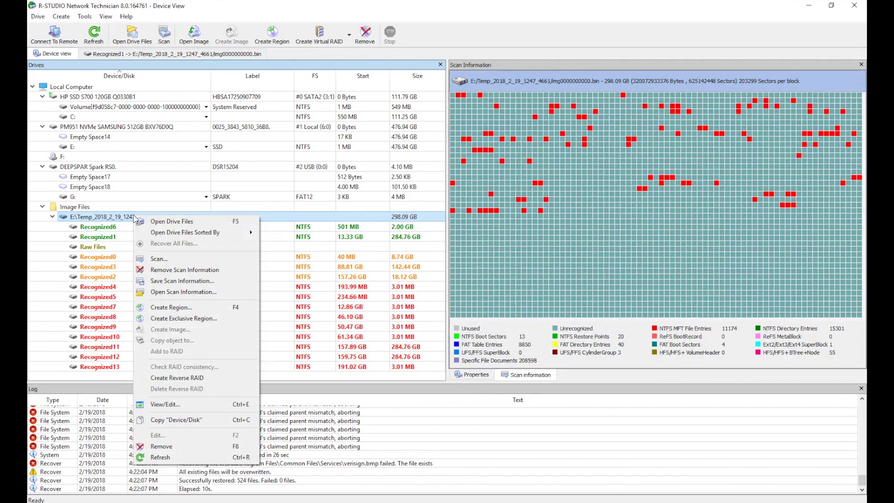
{"action": "left_click", "coordinate": [150, 455]}
{"action": "left_click", "coordinate": [427, 290]}
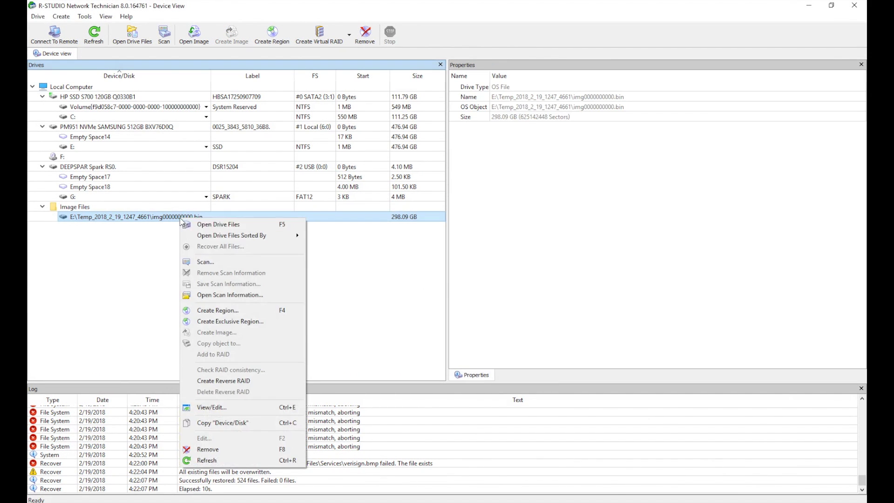
Step: Rescan the image, browse Recognized1 again, and switch Spark to Dig Bads mode
{"action": "left_click", "coordinate": [204, 262]}
{"action": "left_click", "coordinate": [504, 335]}
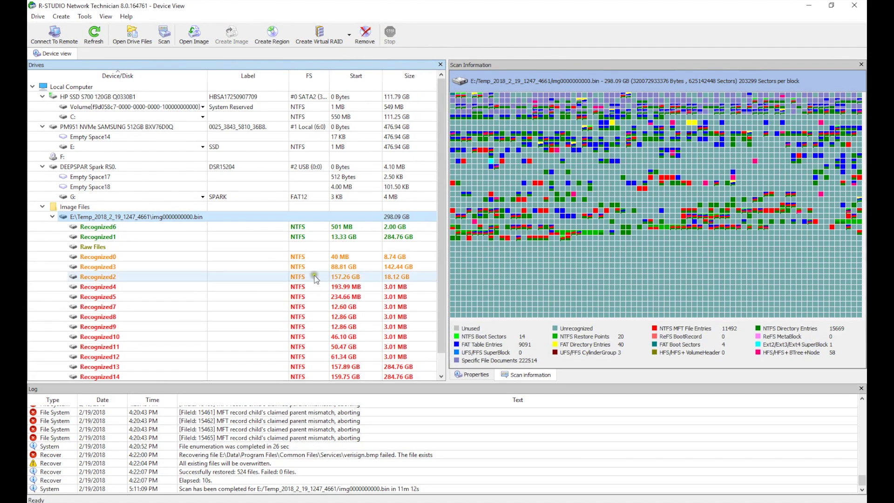
{"action": "double_click", "coordinate": [385, 236]}
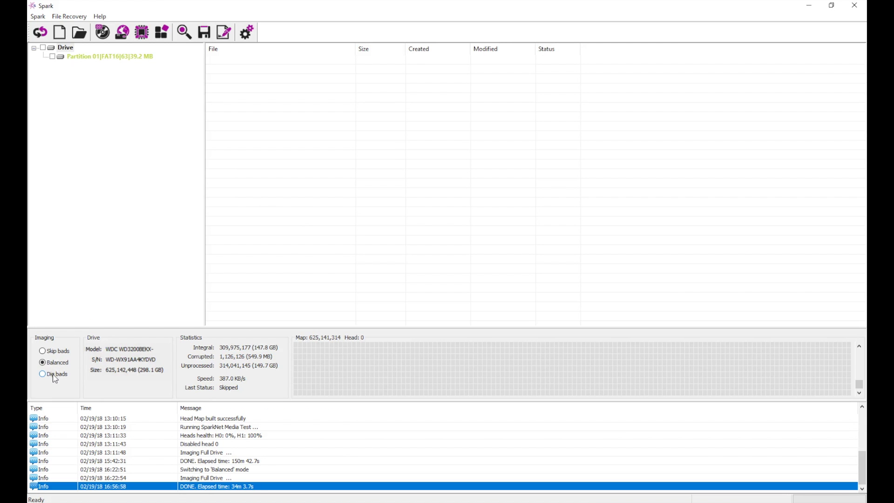
{"action": "left_click", "coordinate": [54, 375]}
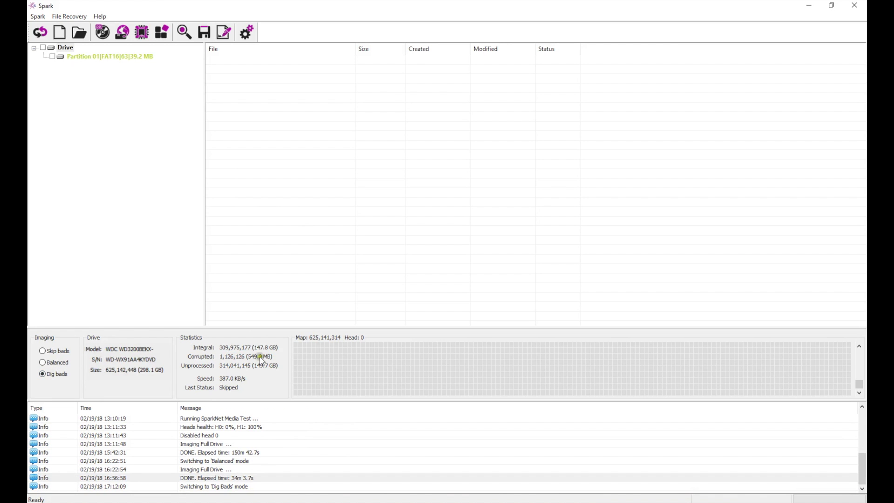
Step: Connect Spark to its unit, which logs the source drive as disconnected
{"action": "left_click", "coordinate": [103, 33]}
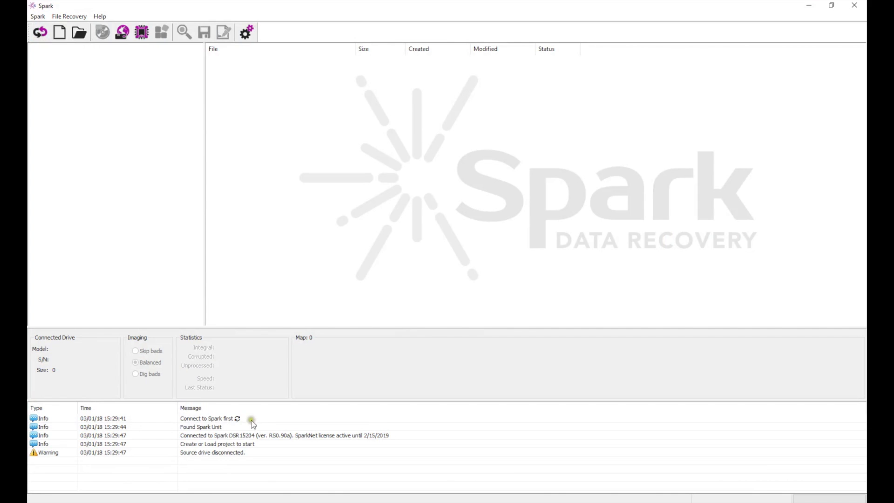
Step: Set the source drive parameters to Hard Drive, Hitachi/HGST vendor, SATA interface and run diagnostics
{"action": "left_click", "coordinate": [122, 32]}
{"action": "left_click", "coordinate": [448, 220]}
{"action": "left_click", "coordinate": [433, 238]}
{"action": "left_click", "coordinate": [447, 237]}
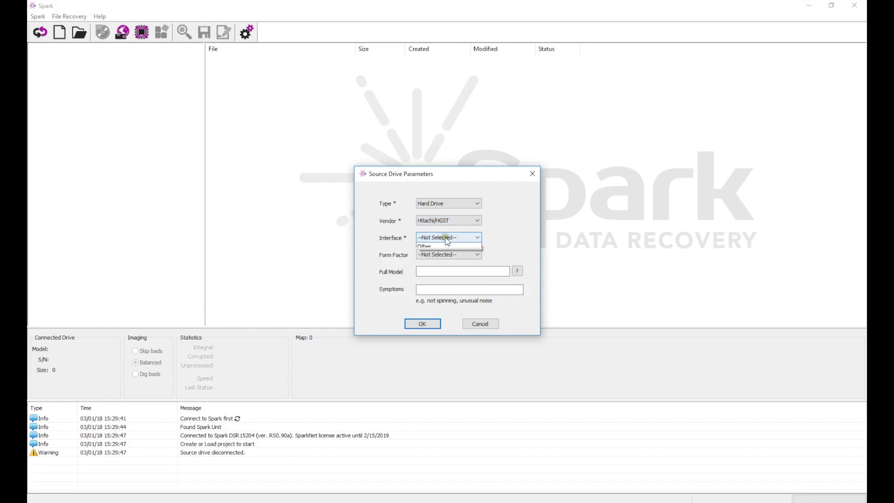
{"action": "left_click", "coordinate": [437, 262]}
{"action": "left_click", "coordinate": [422, 323]}
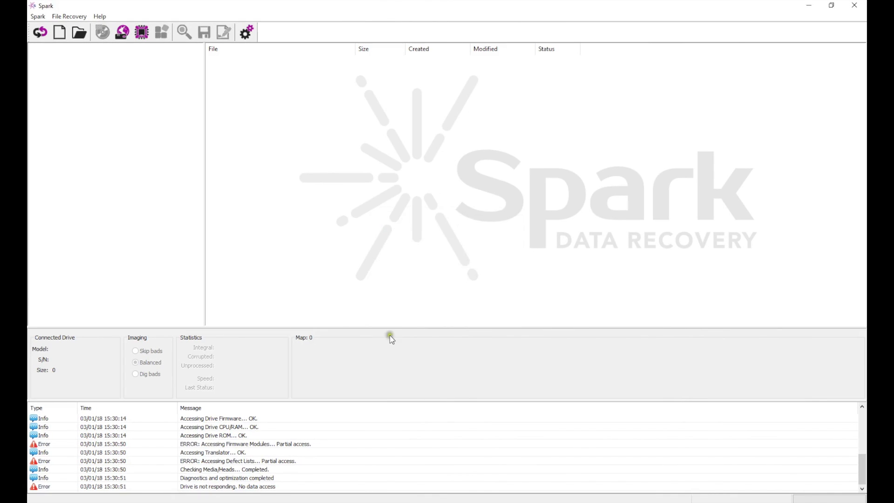
Step: After the drive-not-responding error, reconfirm parameters and apply Level 1 firmware repair
{"action": "left_click", "coordinate": [271, 487]}
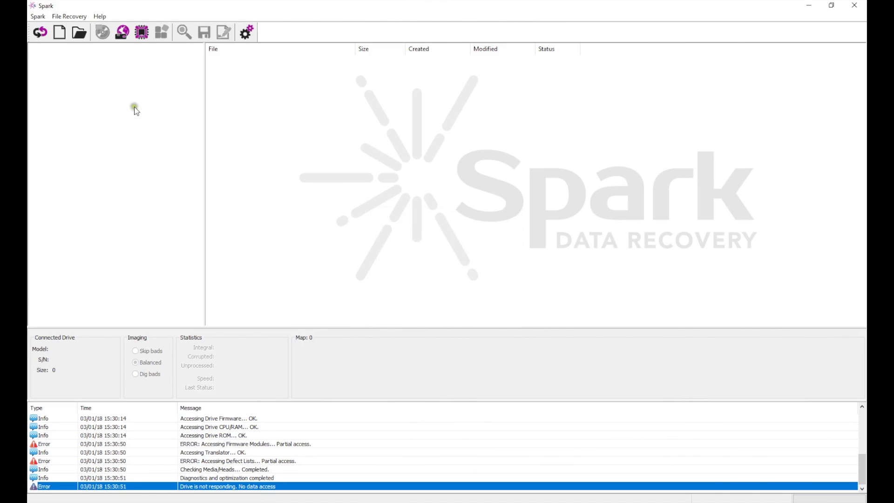
{"action": "left_click", "coordinate": [142, 32]}
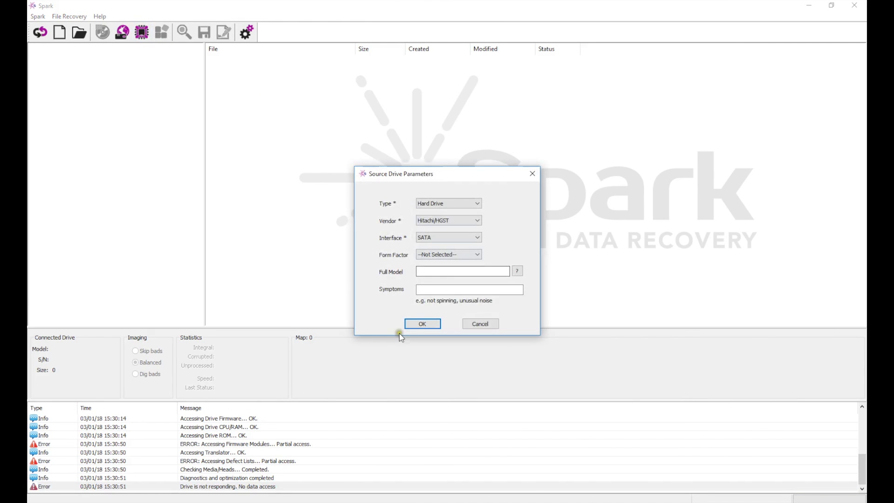
{"action": "left_click", "coordinate": [420, 326]}
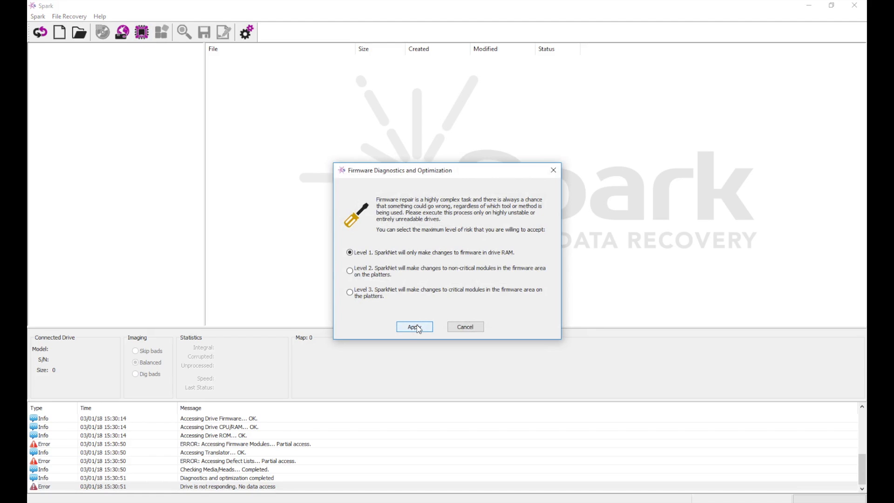
{"action": "left_click", "coordinate": [416, 327]}
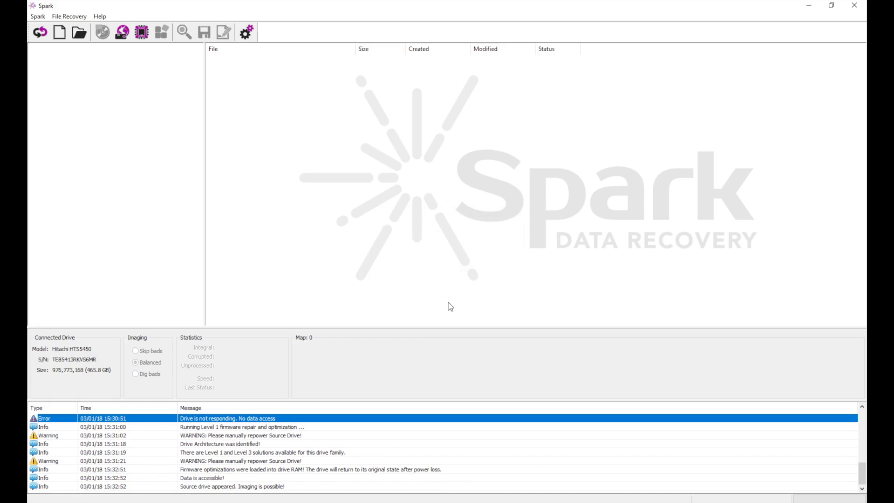
Step: Create a new project for the Hitachi drive and scan Partition 03 for files
{"action": "left_click", "coordinate": [207, 486]}
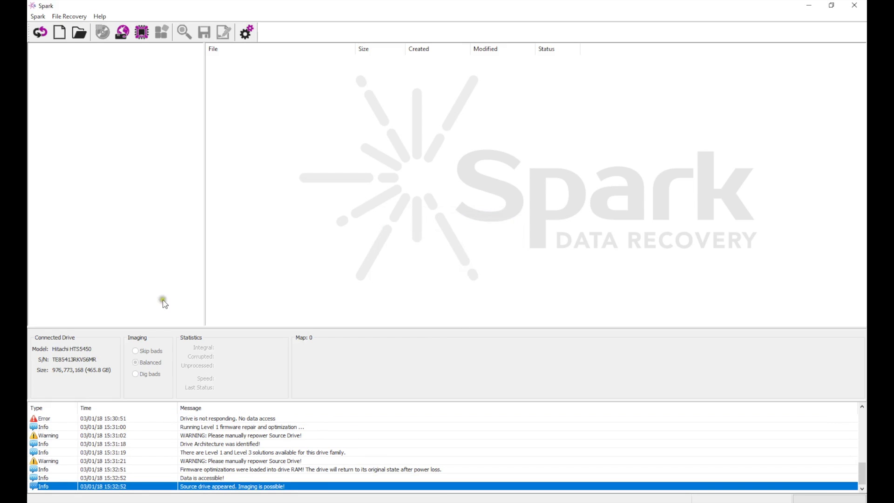
{"action": "left_click", "coordinate": [60, 33]}
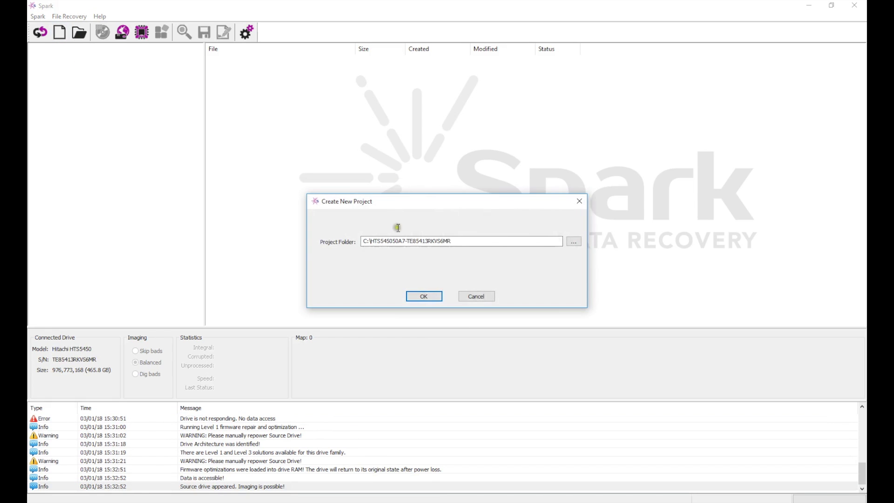
{"action": "left_click", "coordinate": [423, 295]}
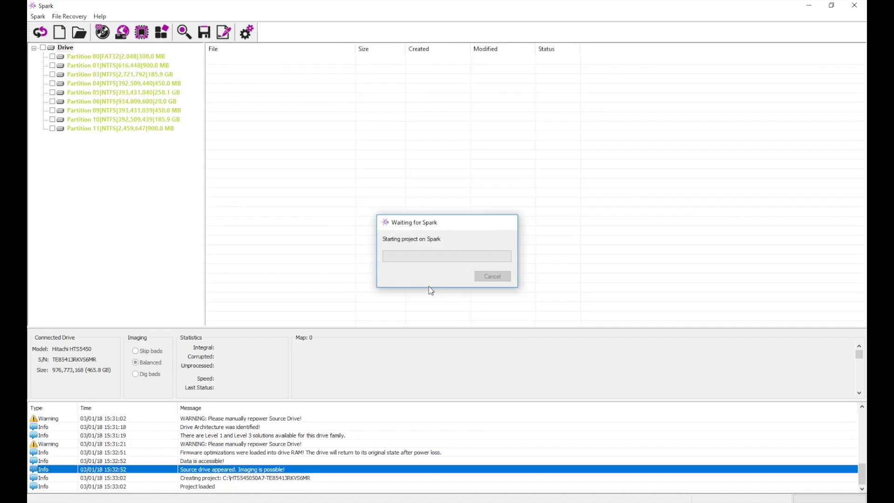
{"action": "double_click", "coordinate": [169, 74]}
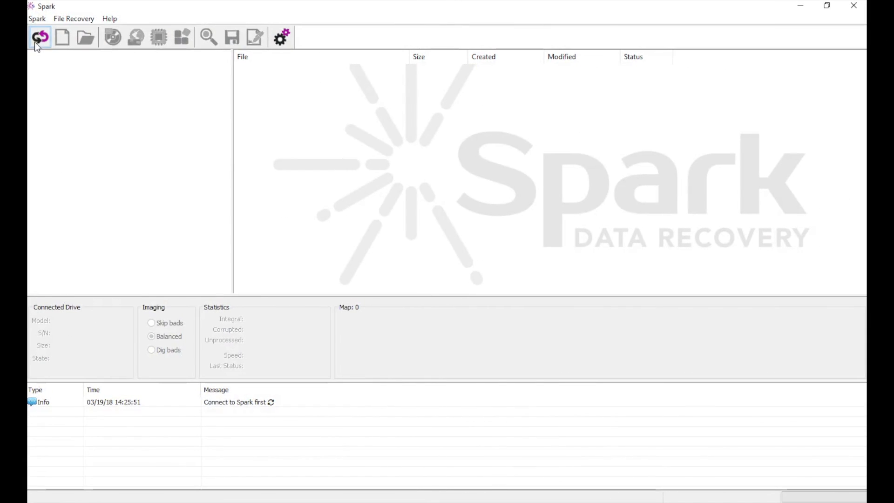
Step: Connect to the Spark unit and create a new project for the HP SSD S700 Pro
{"action": "left_click", "coordinate": [34, 42]}
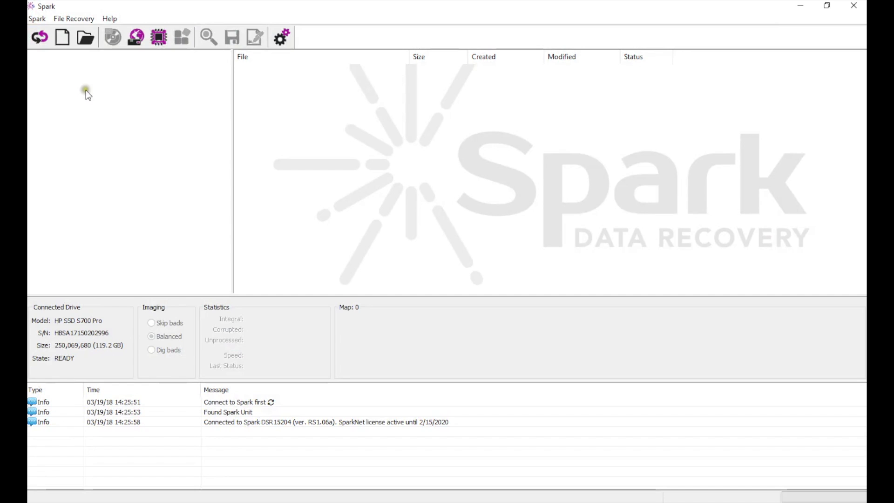
{"action": "left_click", "coordinate": [62, 39]}
{"action": "left_click", "coordinate": [413, 300]}
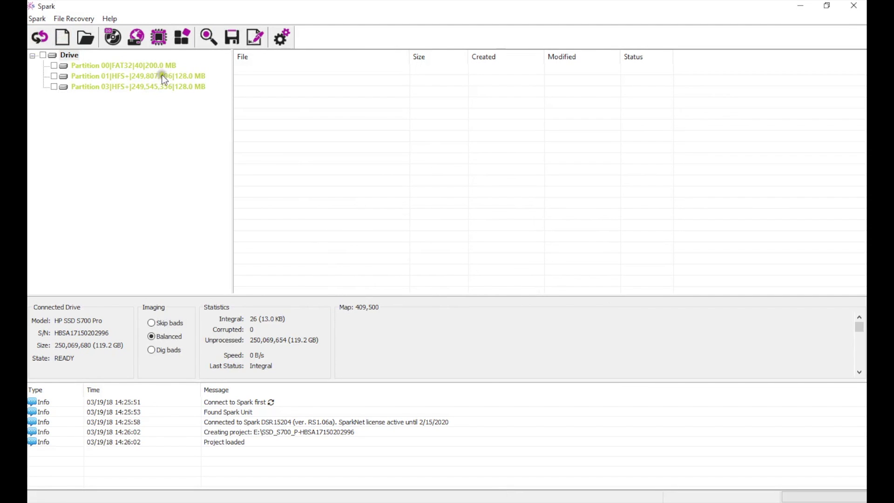
Step: Image the whole SSD in the background, then re-image in Dig bads mode
{"action": "left_click", "coordinate": [112, 37]}
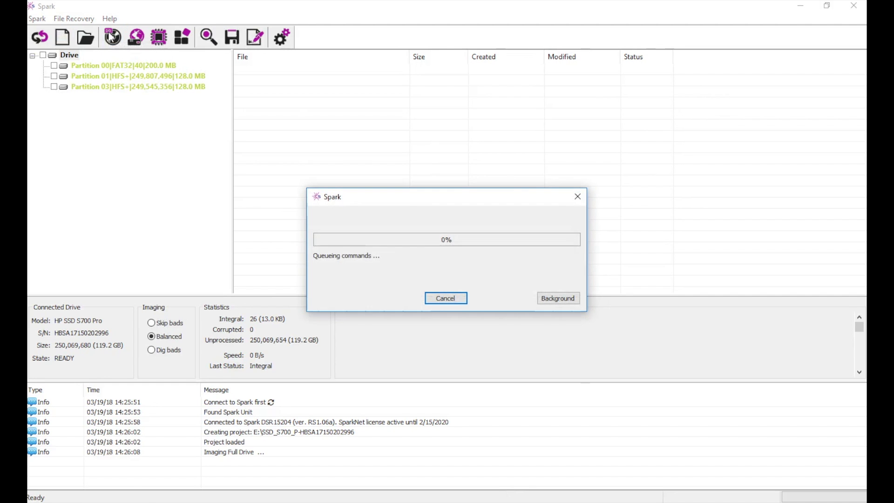
{"action": "left_click", "coordinate": [553, 299]}
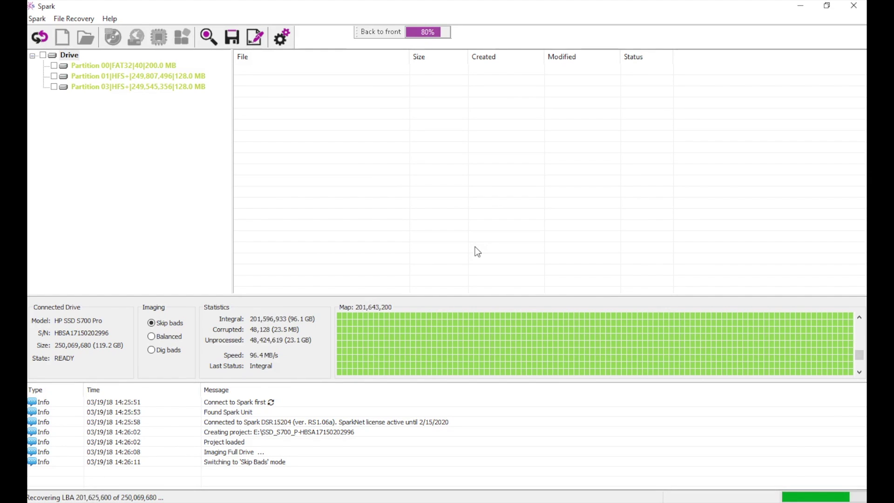
{"action": "left_click", "coordinate": [168, 350]}
{"action": "left_click", "coordinate": [111, 39]}
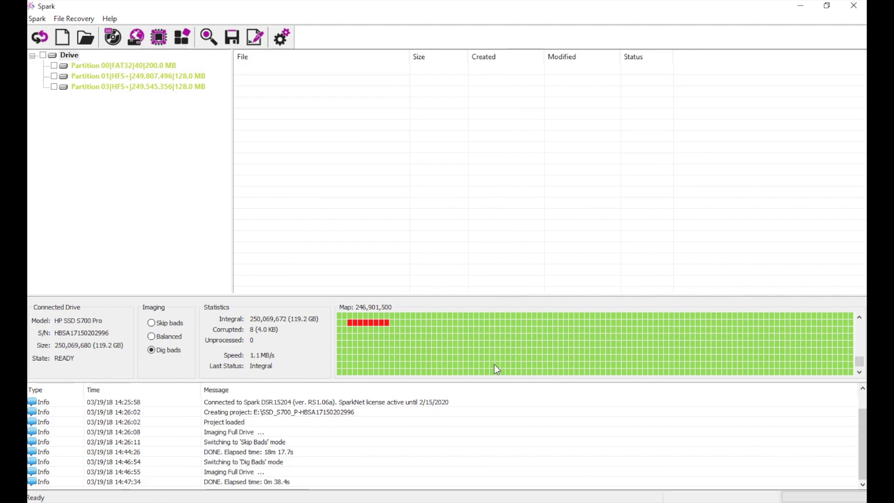
Step: Create a project for the second SSD, fully image it, and load the first SSD image in R-Studio
{"action": "left_click", "coordinate": [65, 38]}
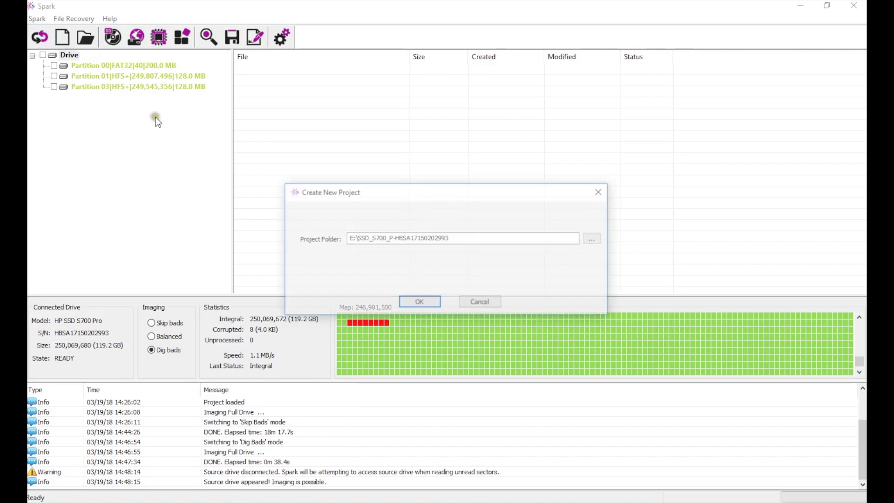
{"action": "left_click", "coordinate": [417, 302]}
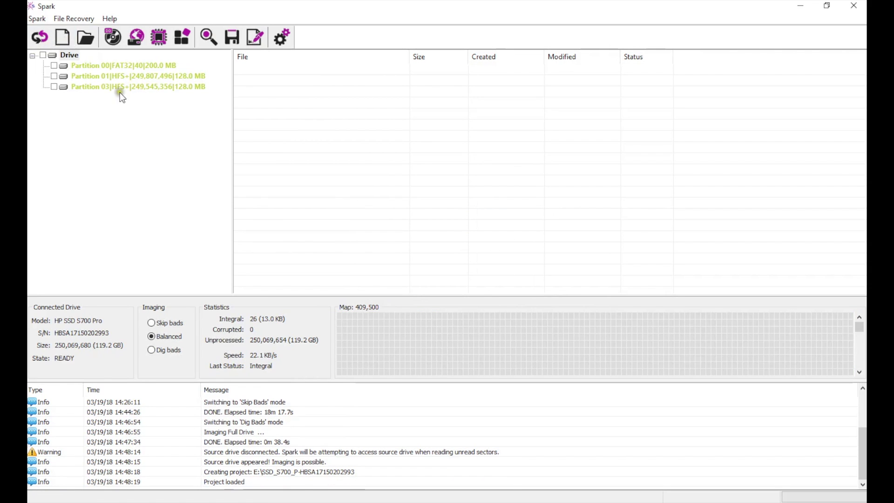
{"action": "left_click", "coordinate": [114, 45]}
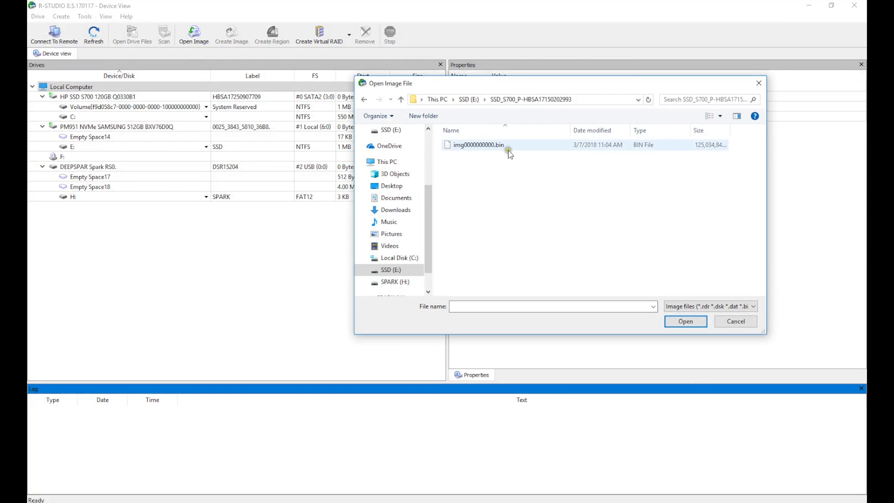
{"action": "double_click", "coordinate": [503, 147]}
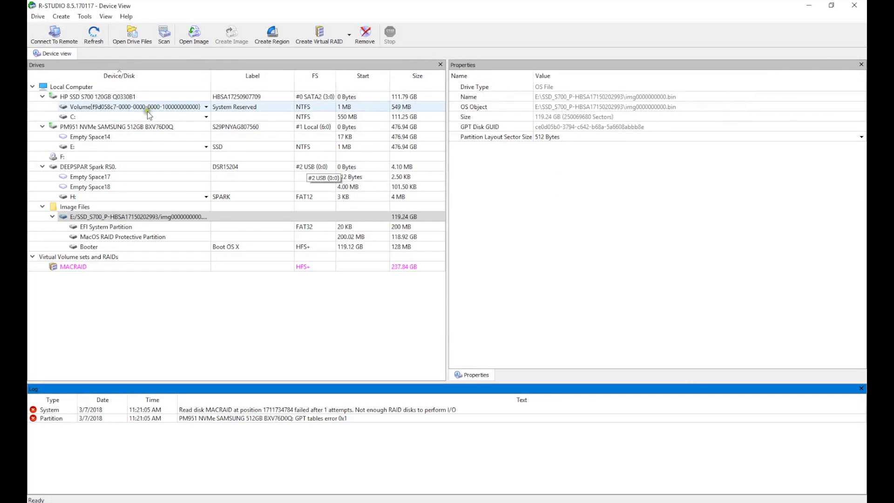
Step: Load the second SSD's img0000000000.bin image into R-Studio
{"action": "left_click", "coordinate": [200, 44]}
{"action": "double_click", "coordinate": [628, 149]}
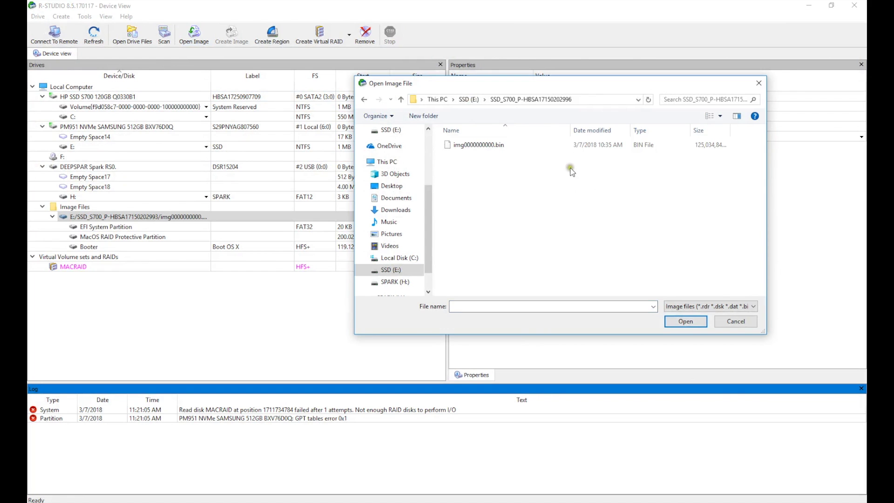
{"action": "left_click", "coordinate": [542, 145]}
{"action": "double_click", "coordinate": [543, 146]}
Step: Enumerate the assembled MACRAID volume's folders and files
{"action": "left_click", "coordinate": [237, 344]}
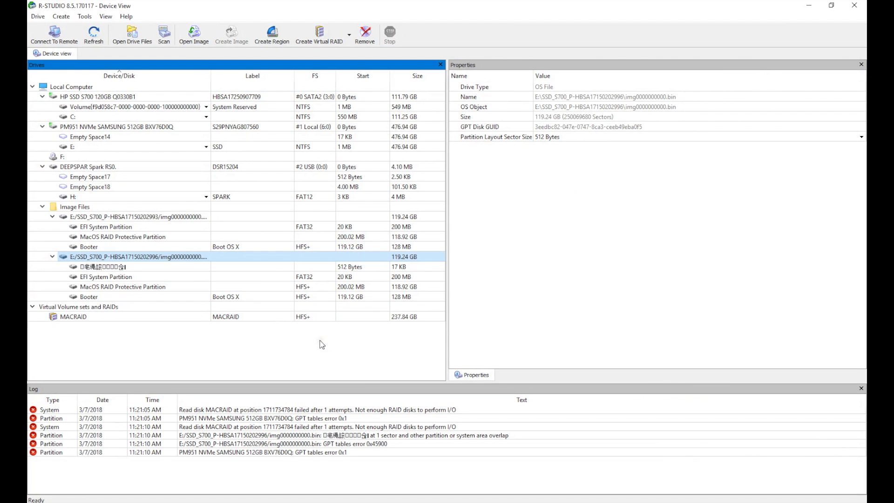
{"action": "double_click", "coordinate": [323, 316]}
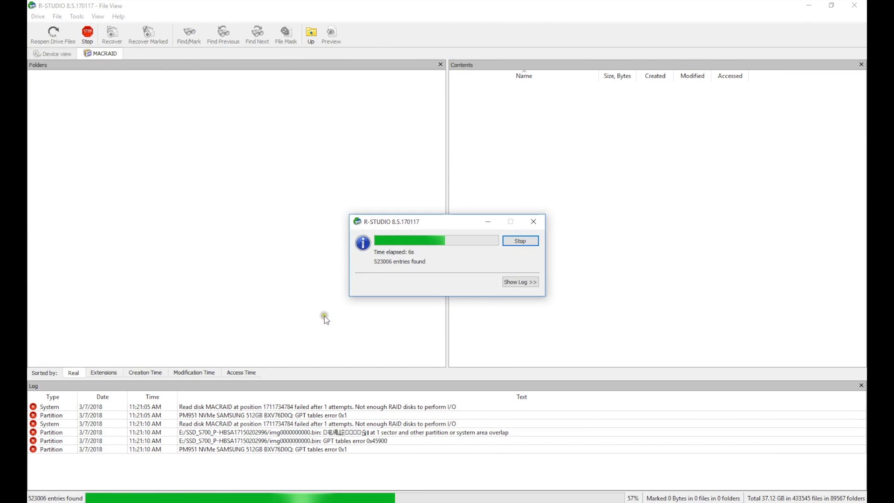
{"action": "left_click", "coordinate": [188, 35]}
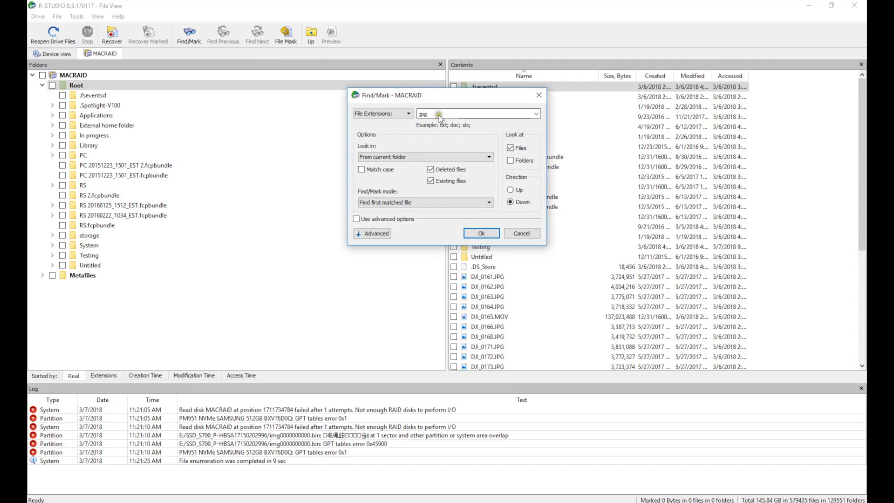
Step: Mark all jpg files across the entire MACRAID disk via Find/Mark
{"action": "left_click", "coordinate": [400, 157]}
{"action": "left_click", "coordinate": [391, 165]}
{"action": "left_click", "coordinate": [401, 202]}
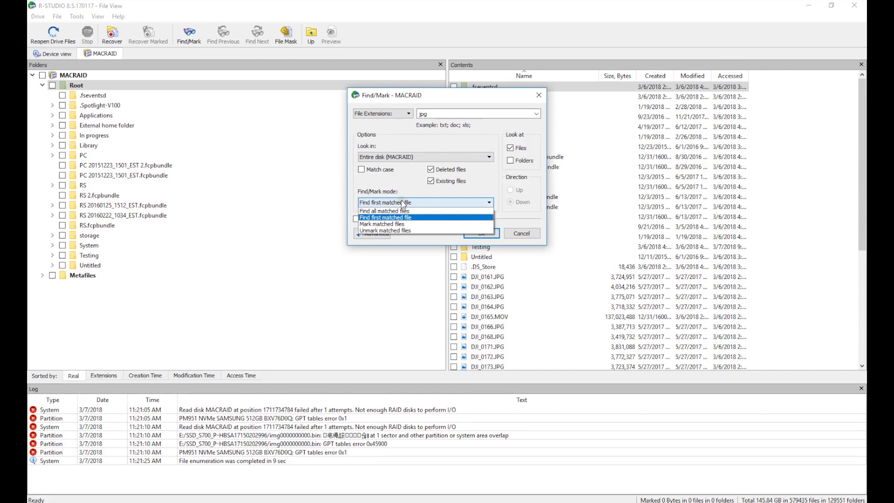
{"action": "left_click", "coordinate": [405, 223]}
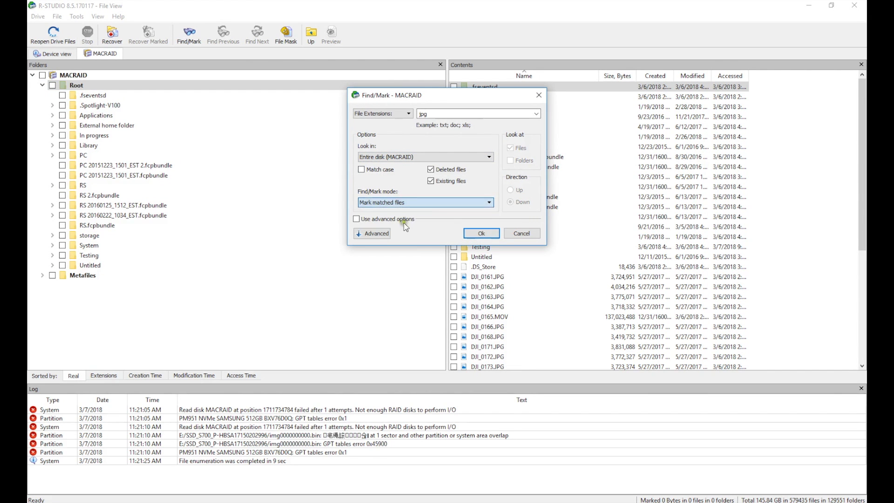
{"action": "left_click", "coordinate": [481, 233]}
Step: Recover the marked files into E:\Data, creating the output folder
{"action": "key", "text": "ctrl+shift+F2"}
{"action": "left_click", "coordinate": [504, 338]}
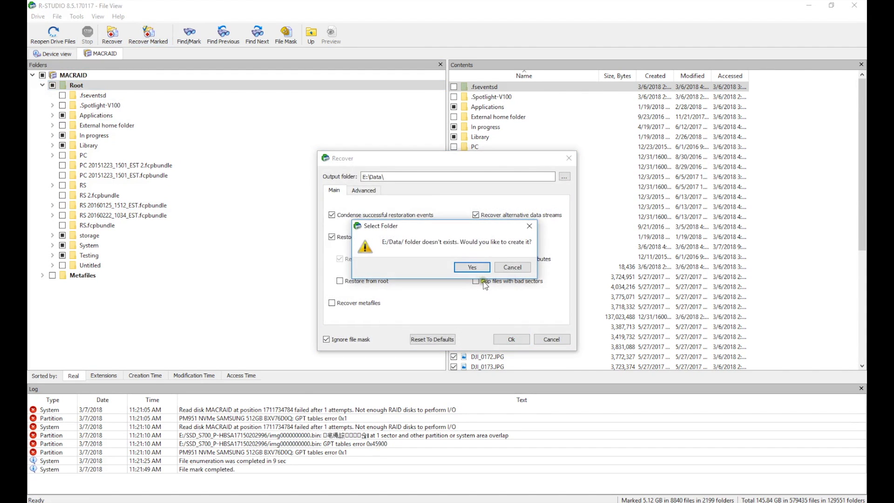
{"action": "left_click", "coordinate": [481, 269]}
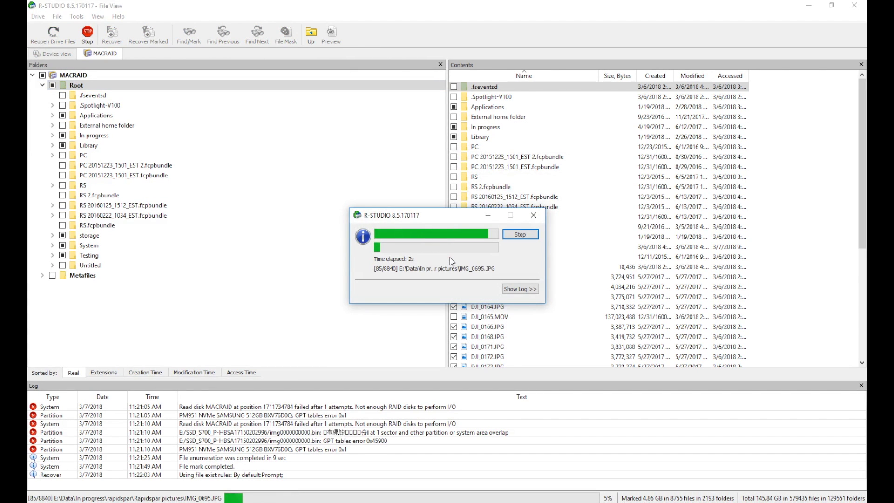